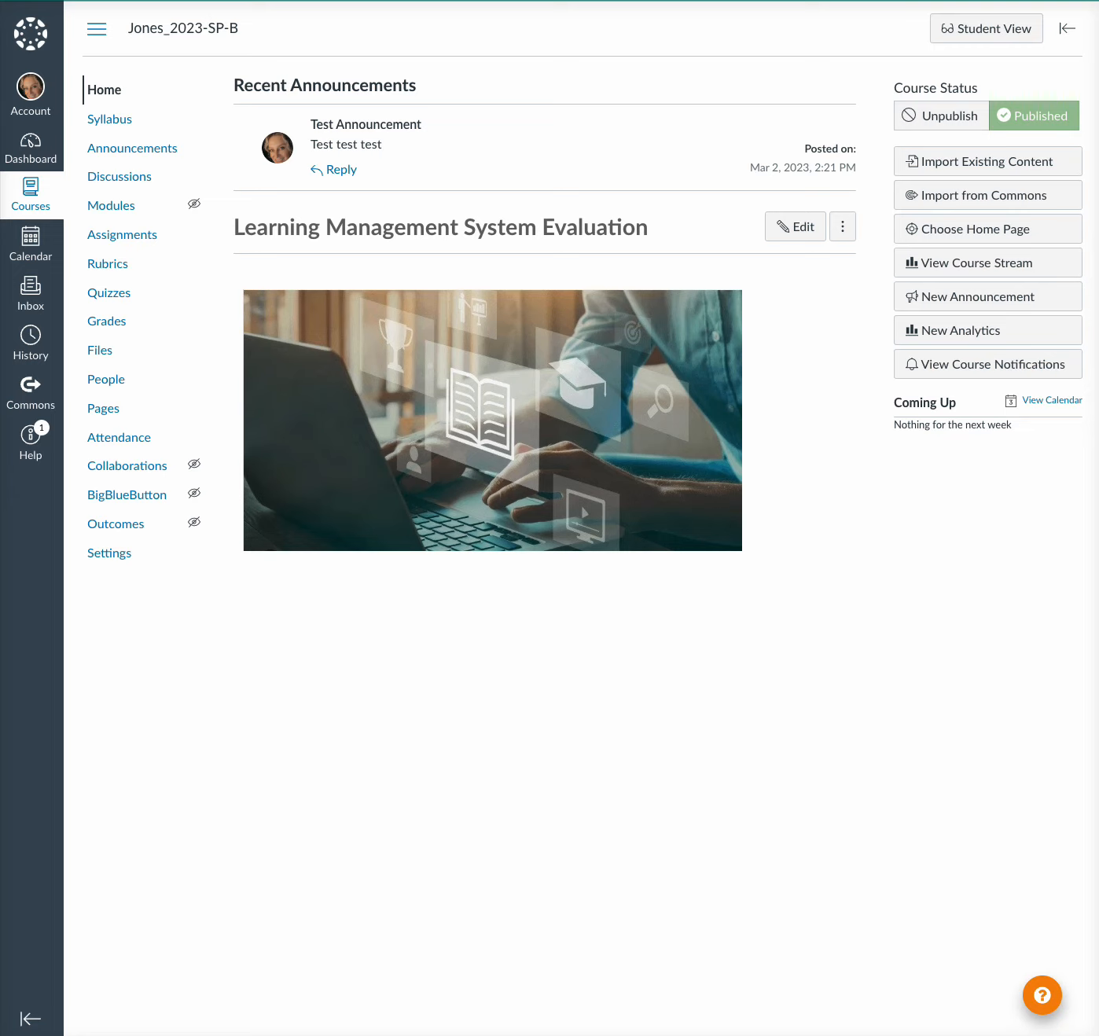
# Step: Open the Learning Management System Evaluation course and start a new assignment
pyautogui.click(9, 194)
pyautogui.click(10, 193)
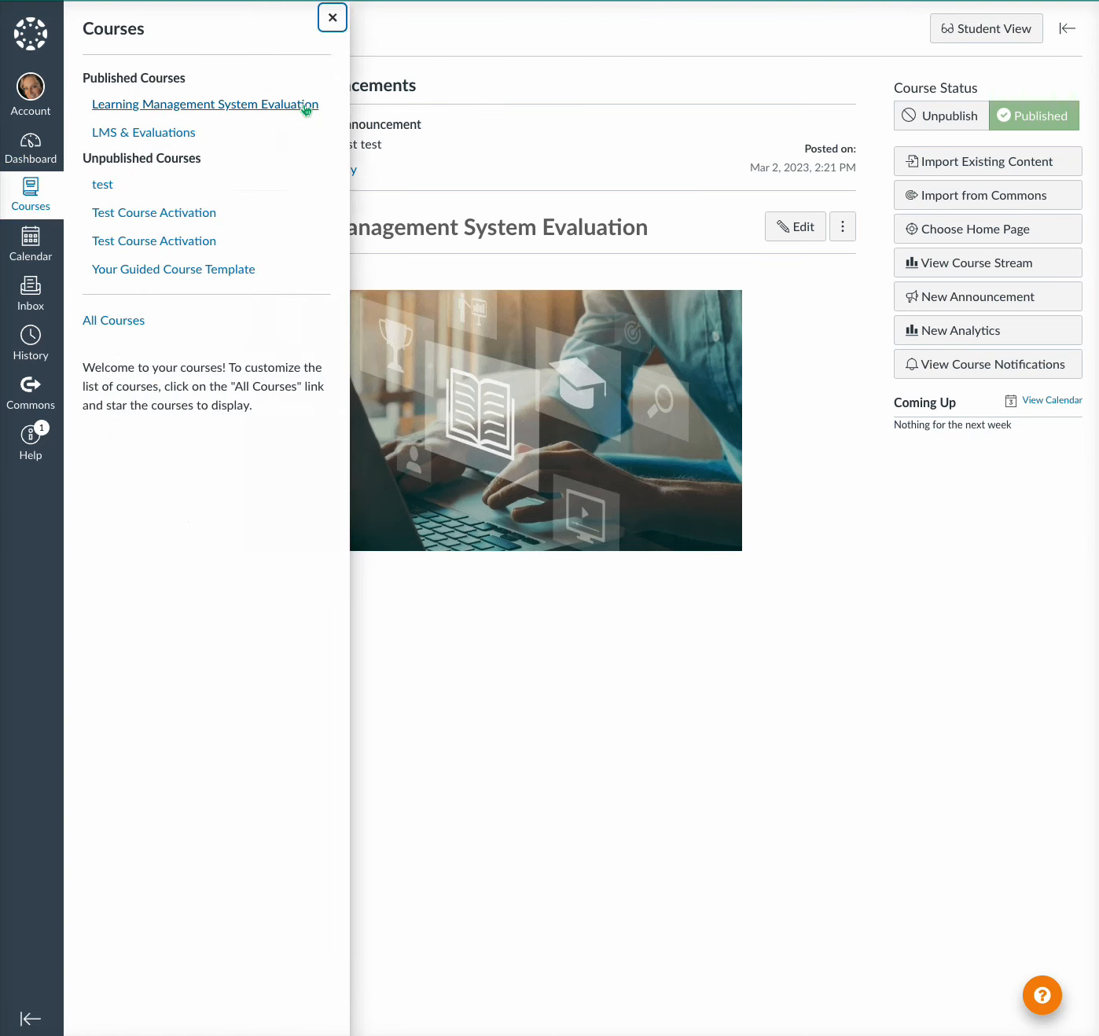
pyautogui.click(305, 107)
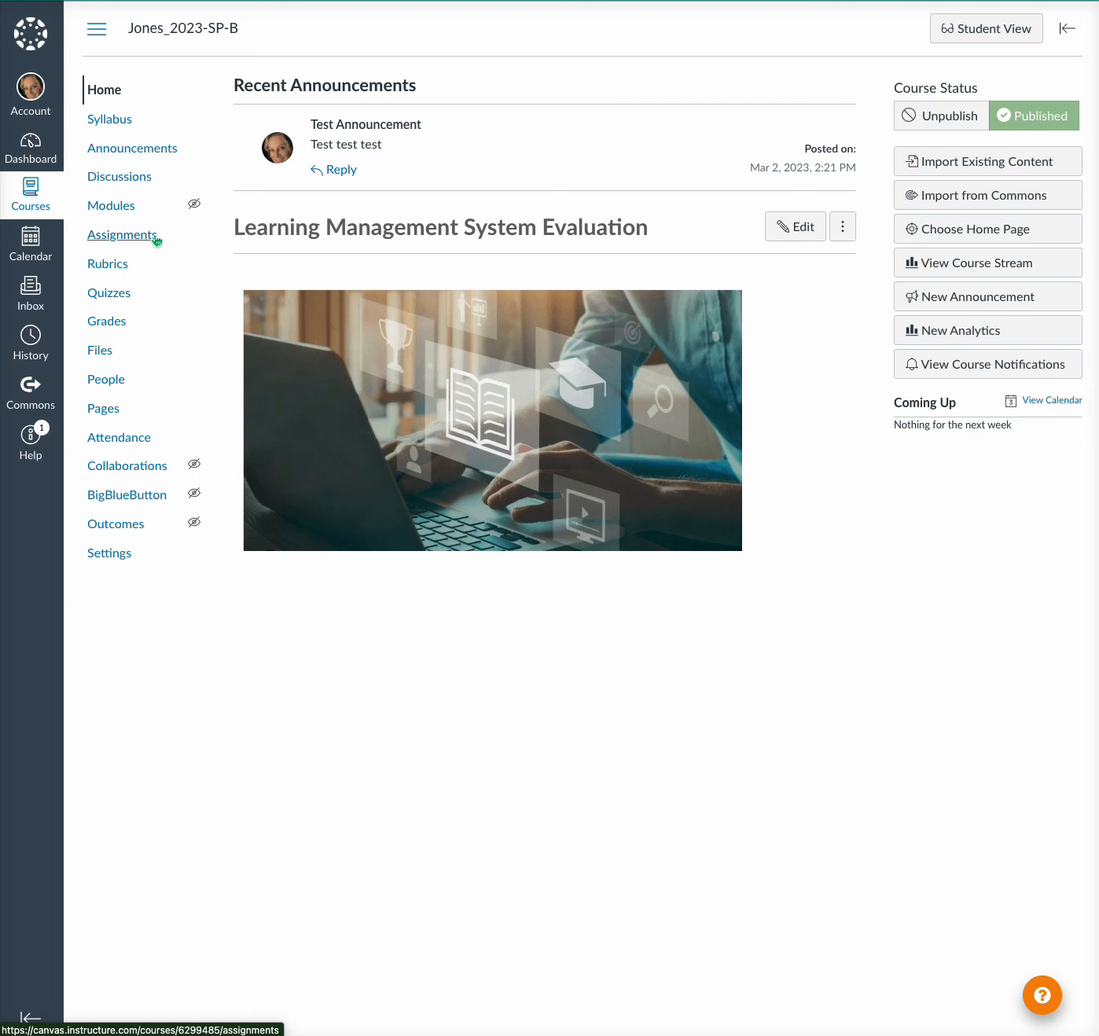
pyautogui.click(153, 237)
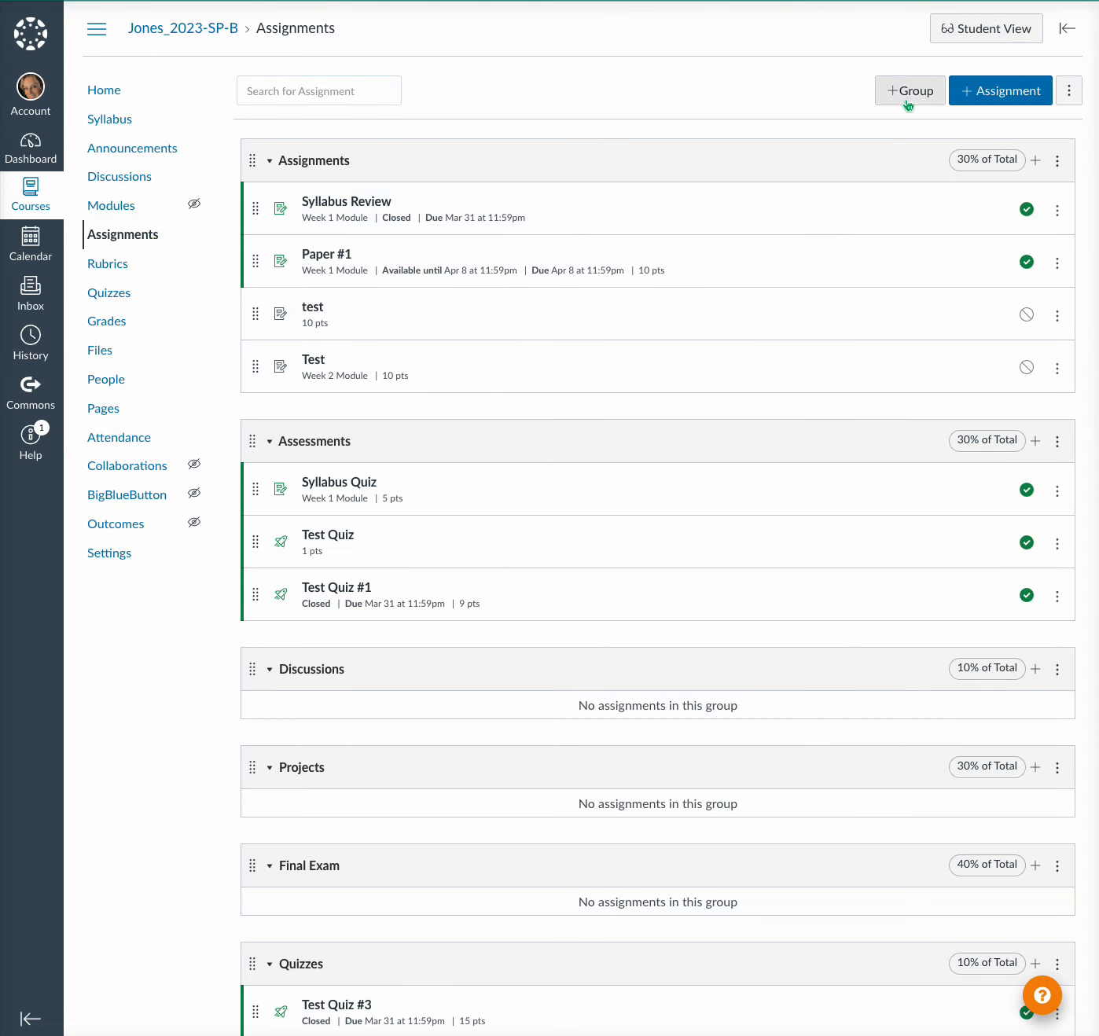
pyautogui.click(994, 92)
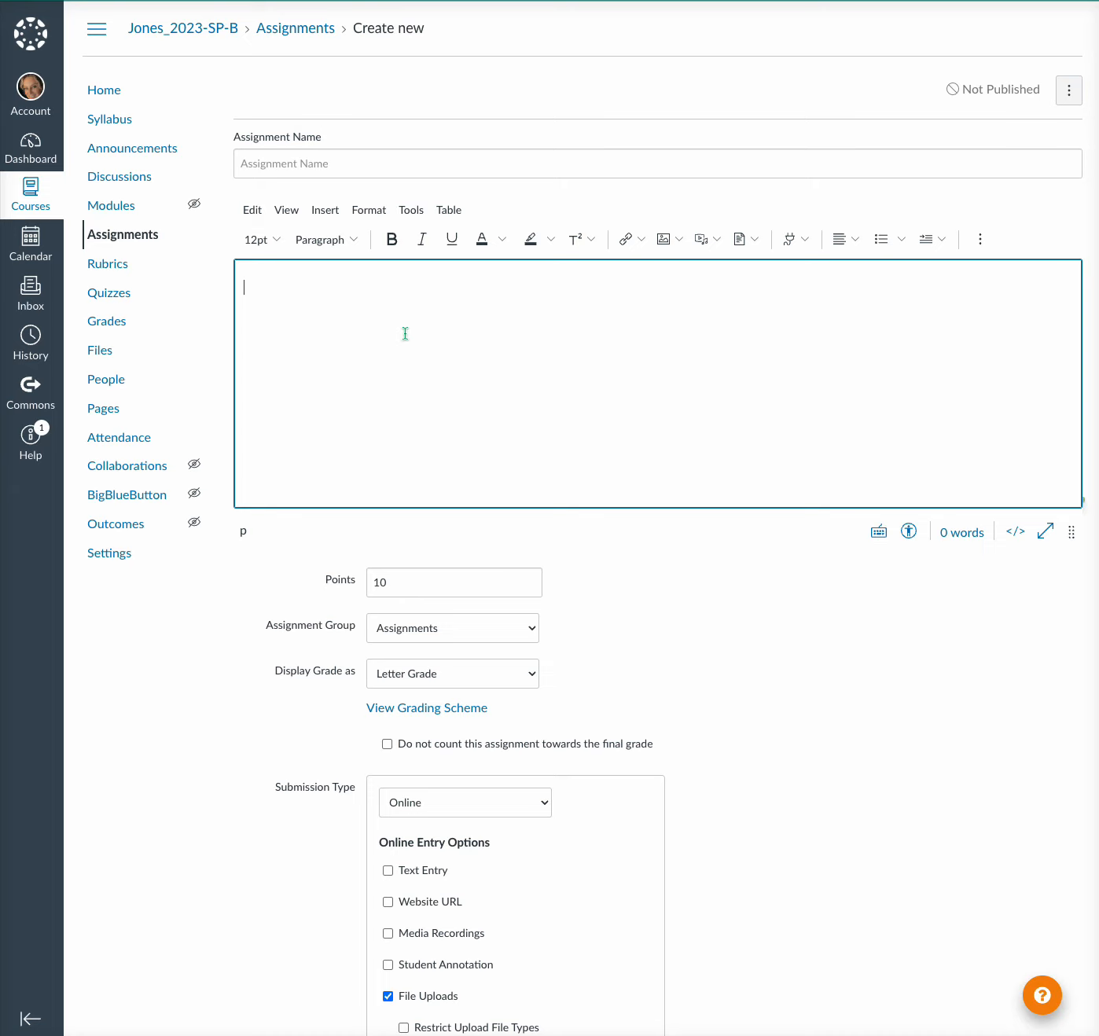
pyautogui.click(351, 241)
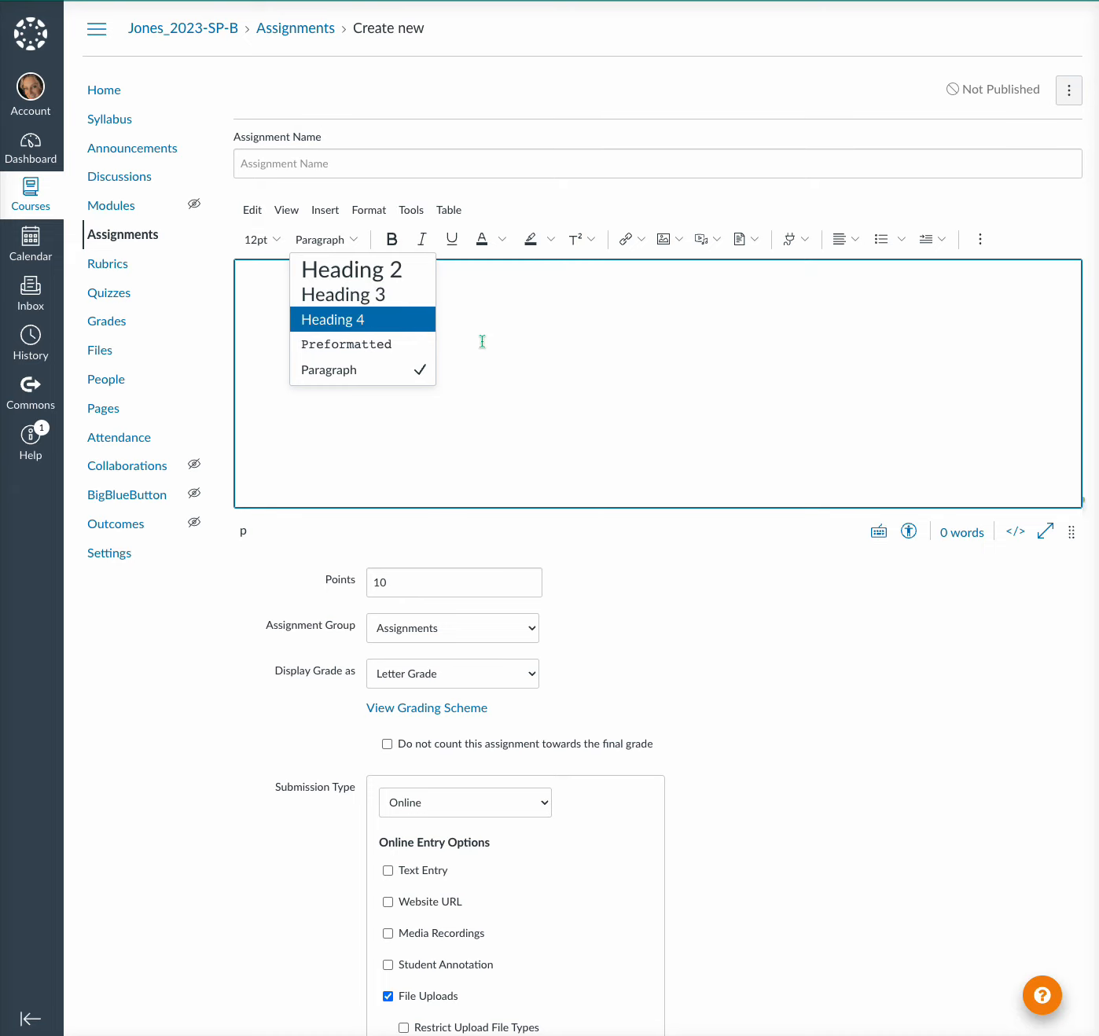
pyautogui.click(653, 293)
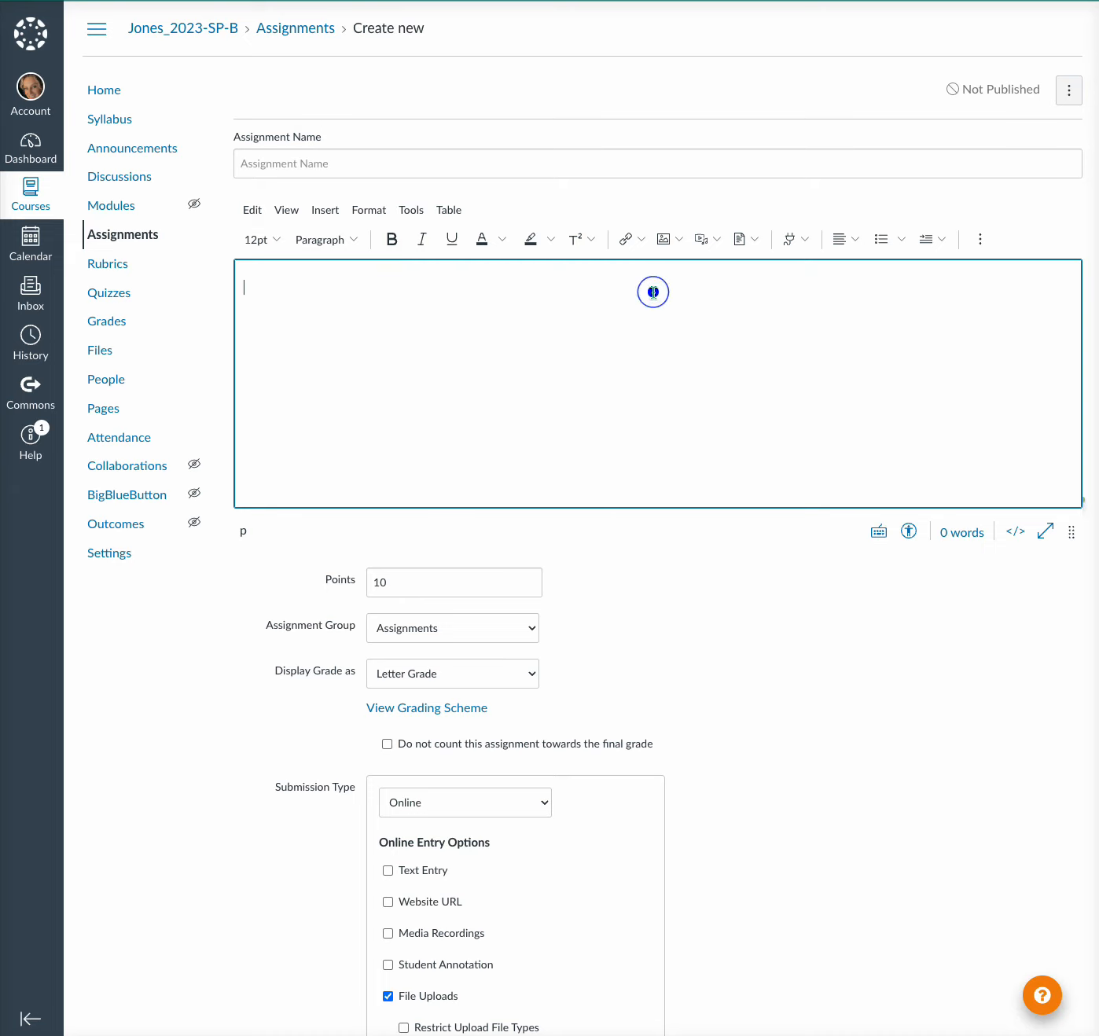
pyautogui.click(634, 238)
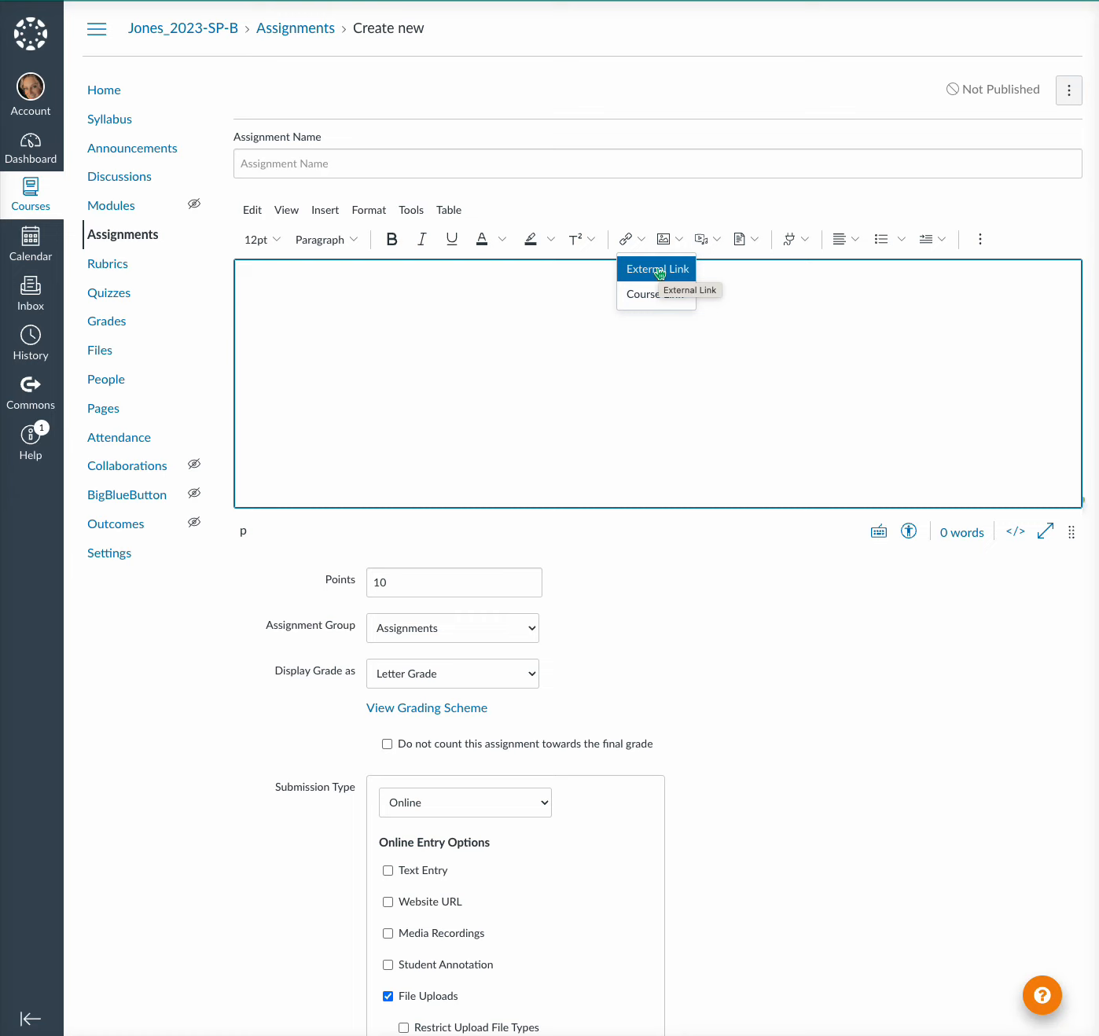
pyautogui.click(659, 269)
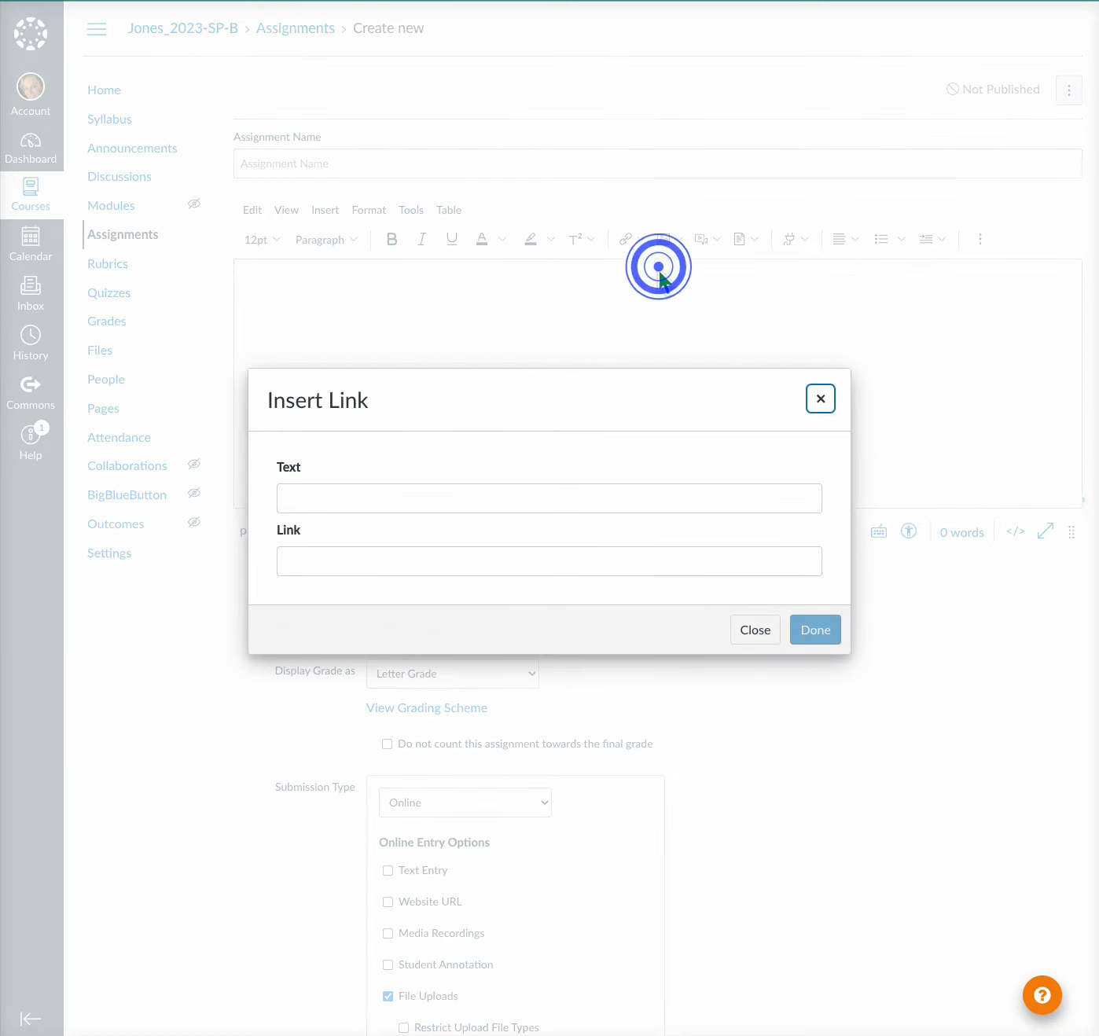
pyautogui.click(314, 499)
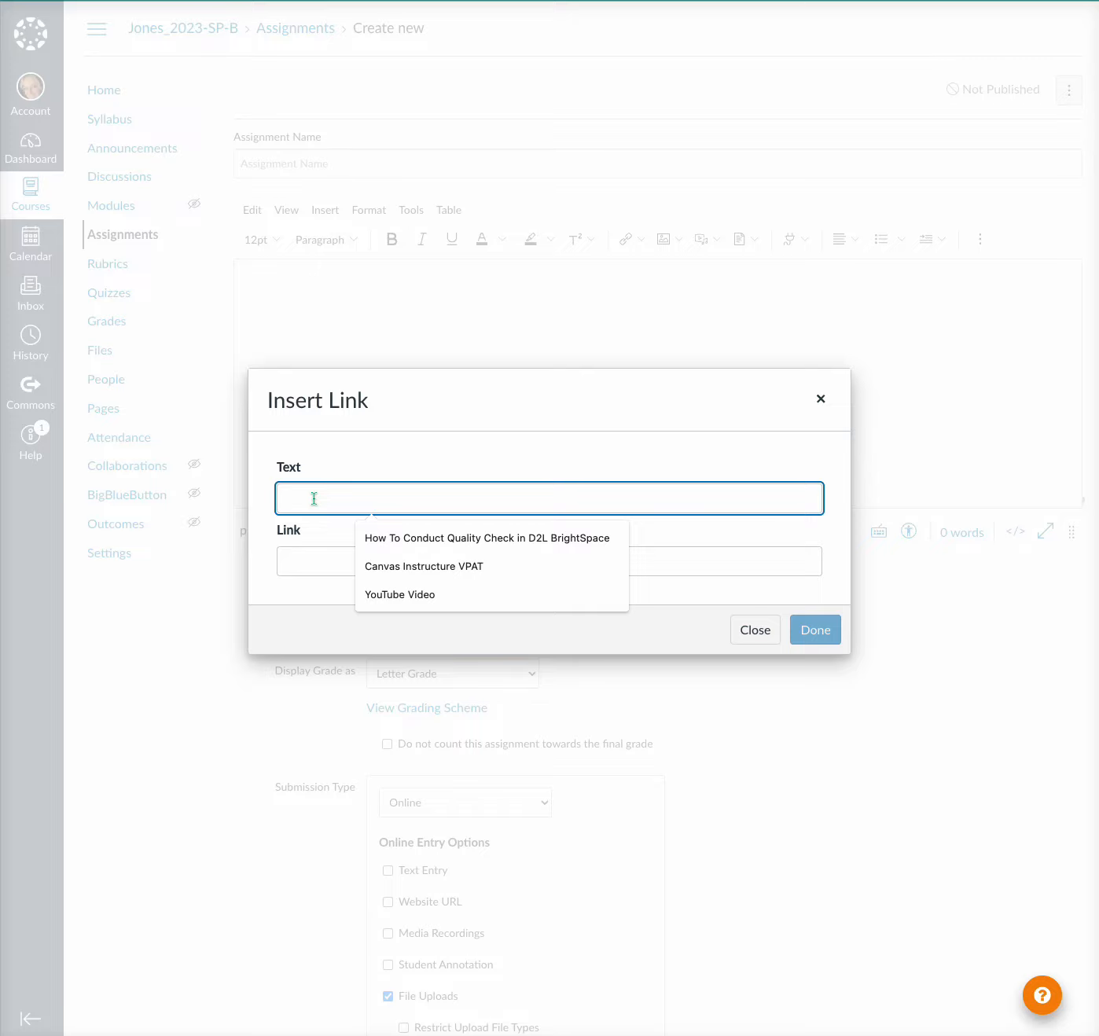
pyautogui.write('Ca')
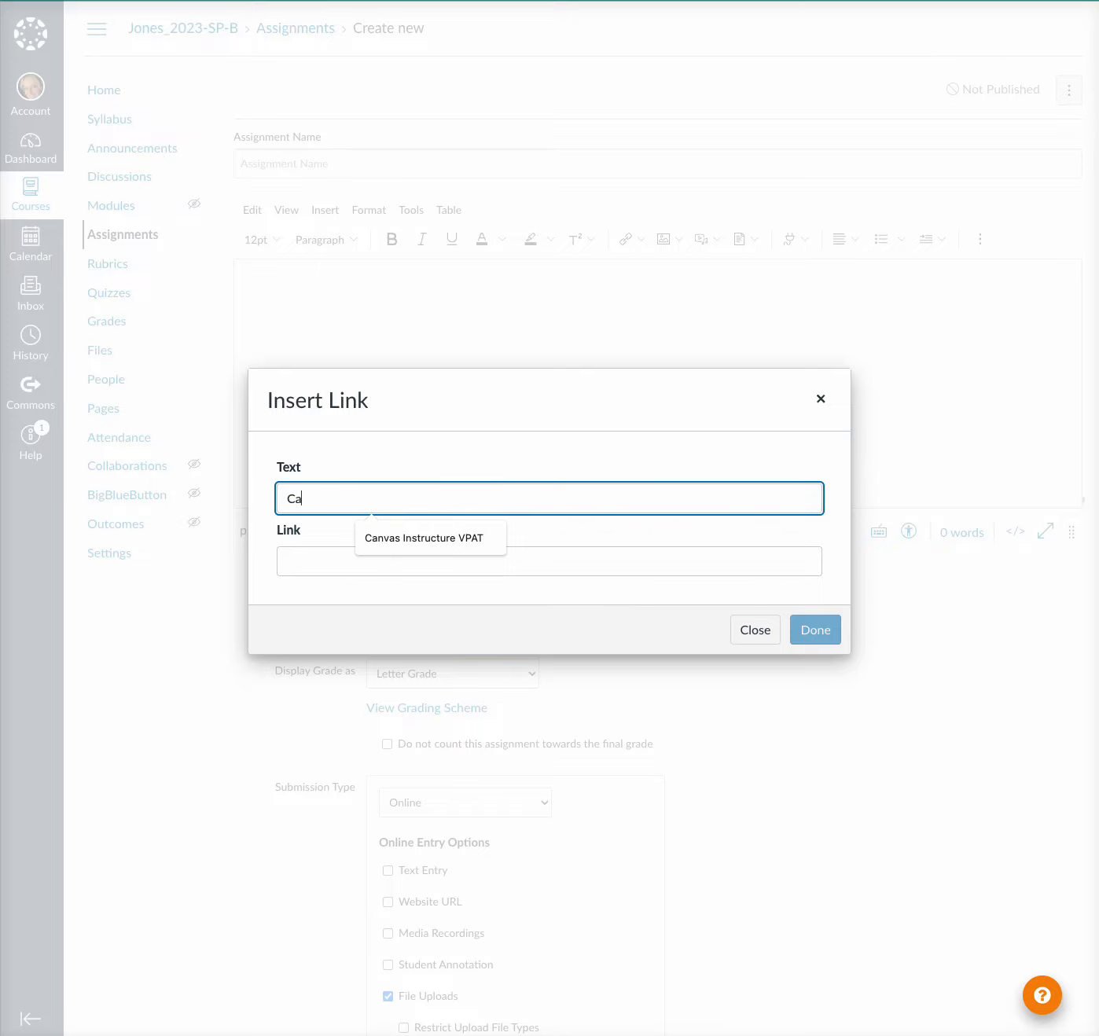
pyautogui.write('nvas Insttru')
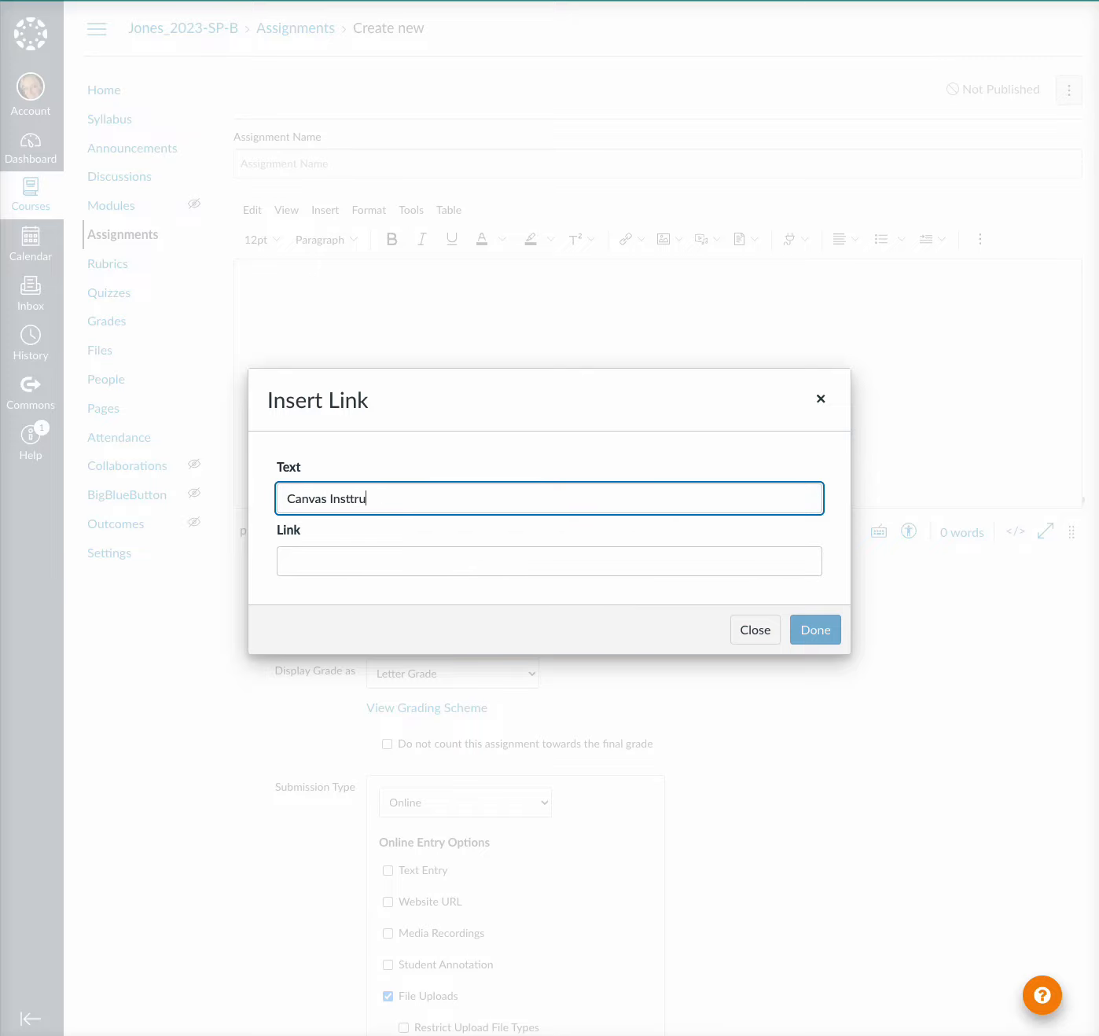
pyautogui.press('BackSpace')
pyautogui.press('BackSpace')
pyautogui.press('BackSpace')
pyautogui.write('ructional Video')
pyautogui.click(370, 551)
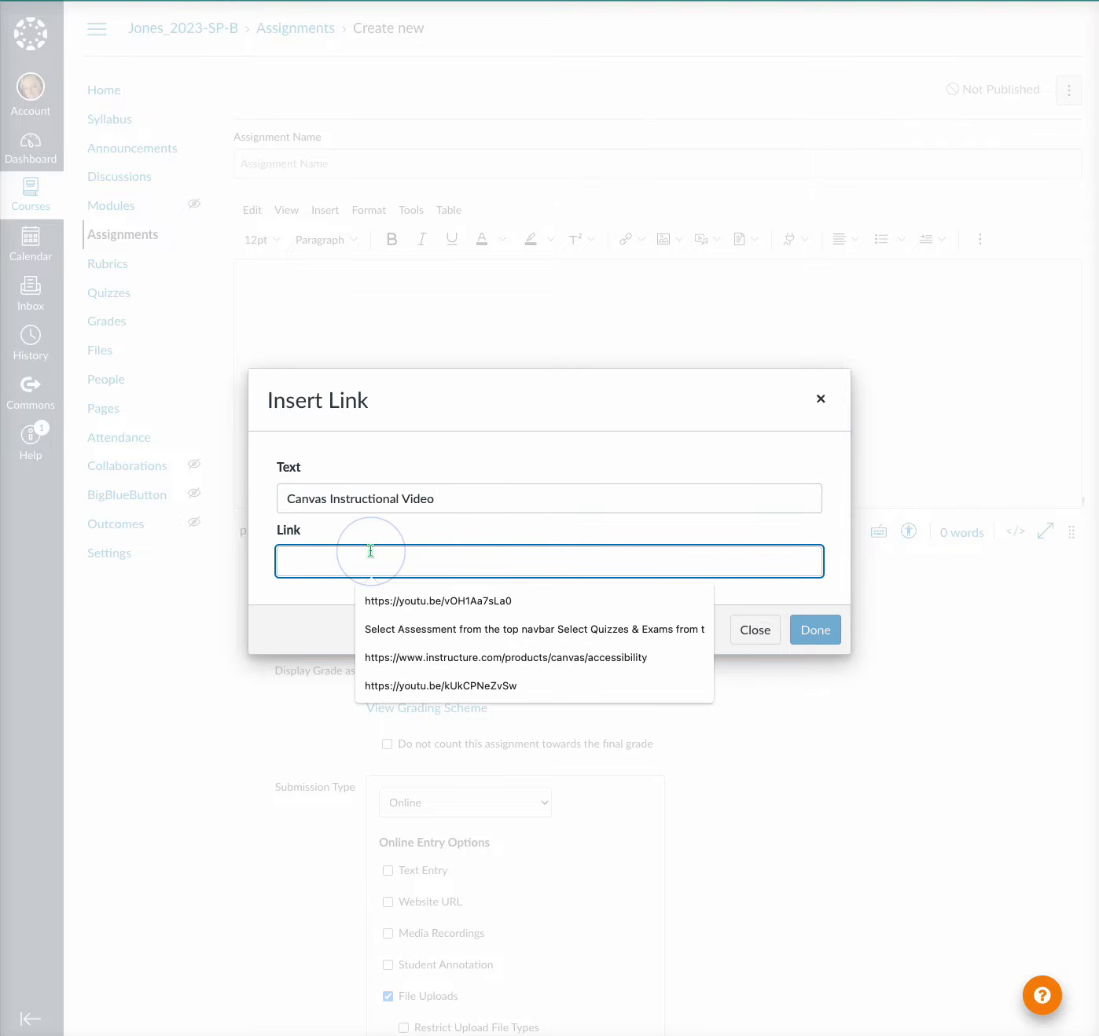
pyautogui.write('https://youtu.be/k5KMj9tr9Nc')
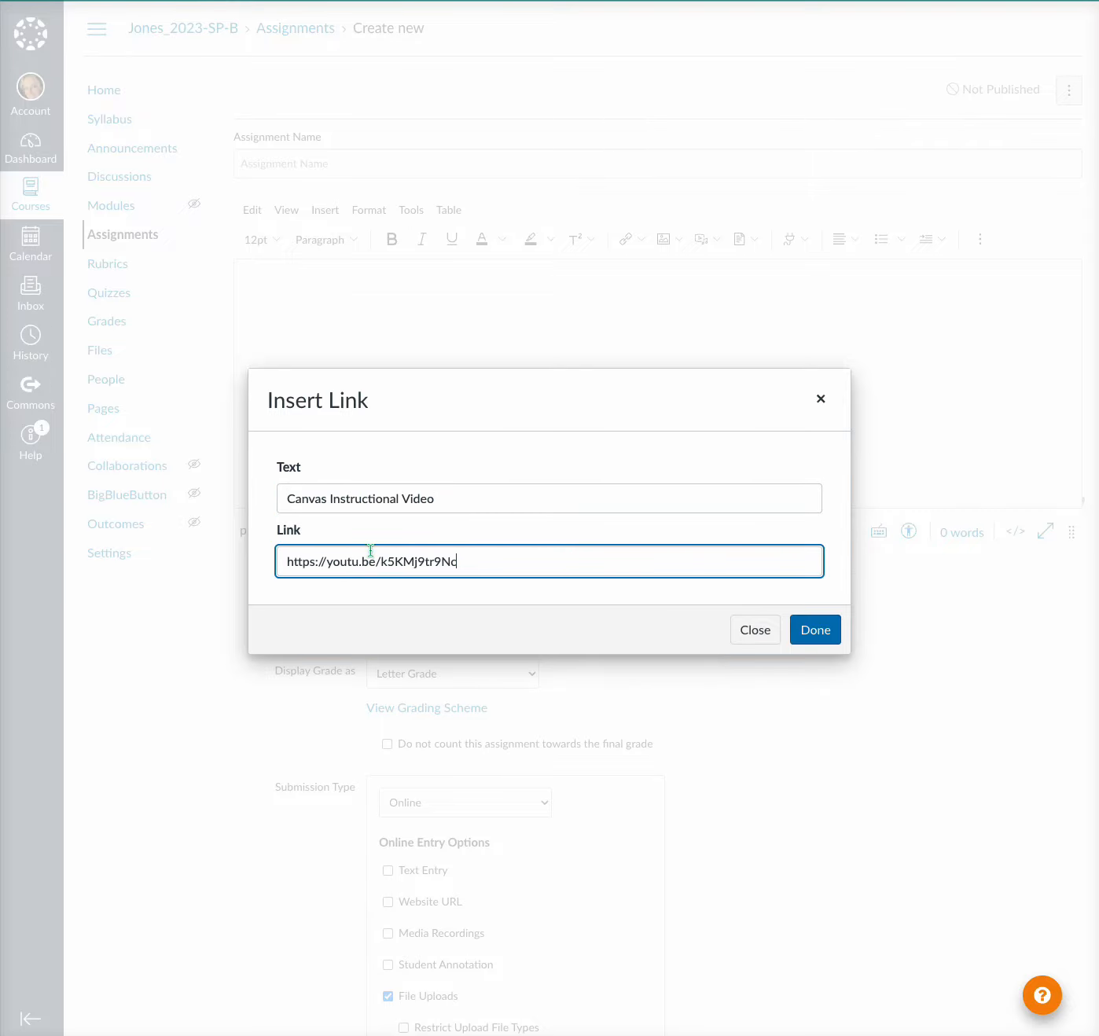
pyautogui.click(817, 631)
# Step: Start a new line below the Canvas Instructional Video link and choose IMG_9177.jpeg from the computer for image upload
pyautogui.click(475, 292)
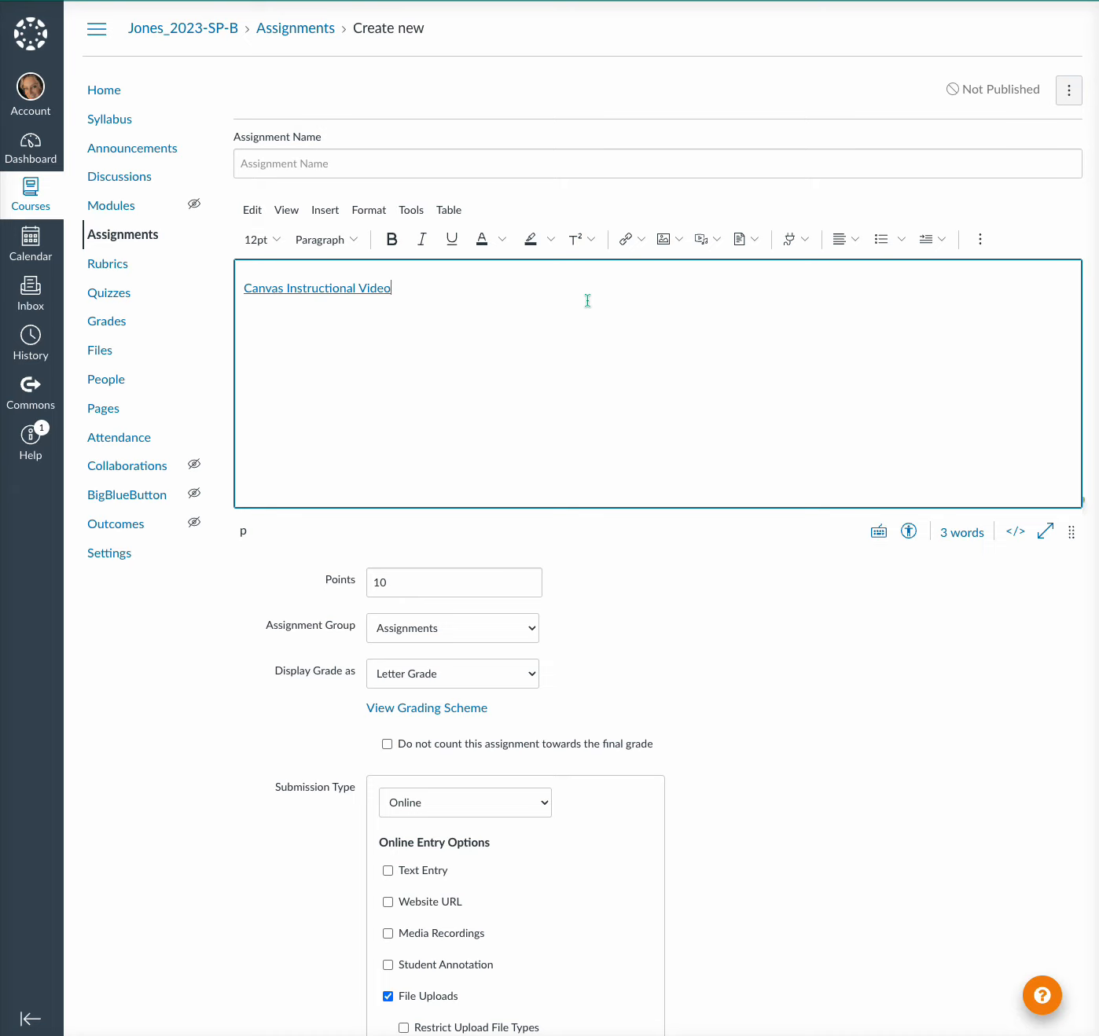
pyautogui.press('Return')
pyautogui.click(260, 317)
pyautogui.click(678, 240)
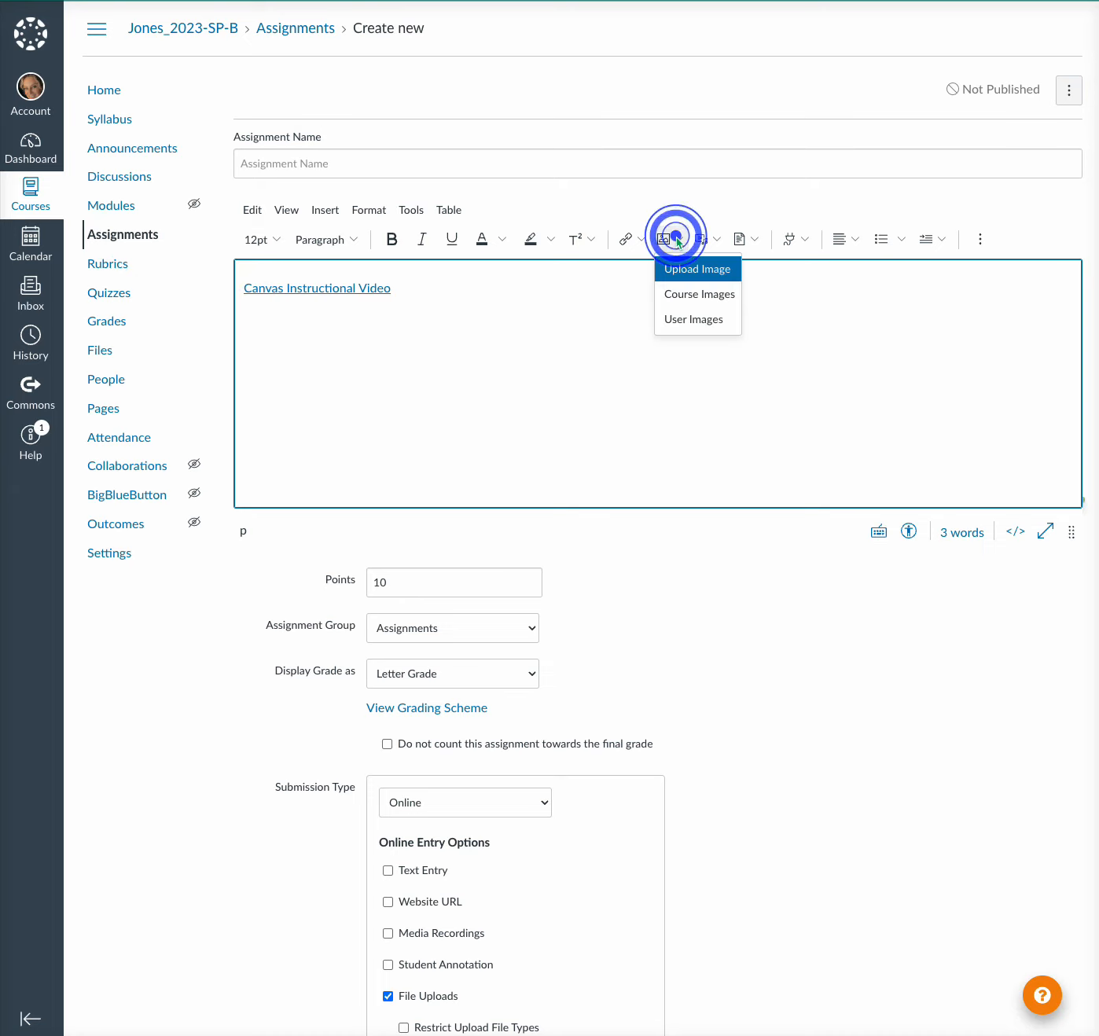
pyautogui.click(696, 275)
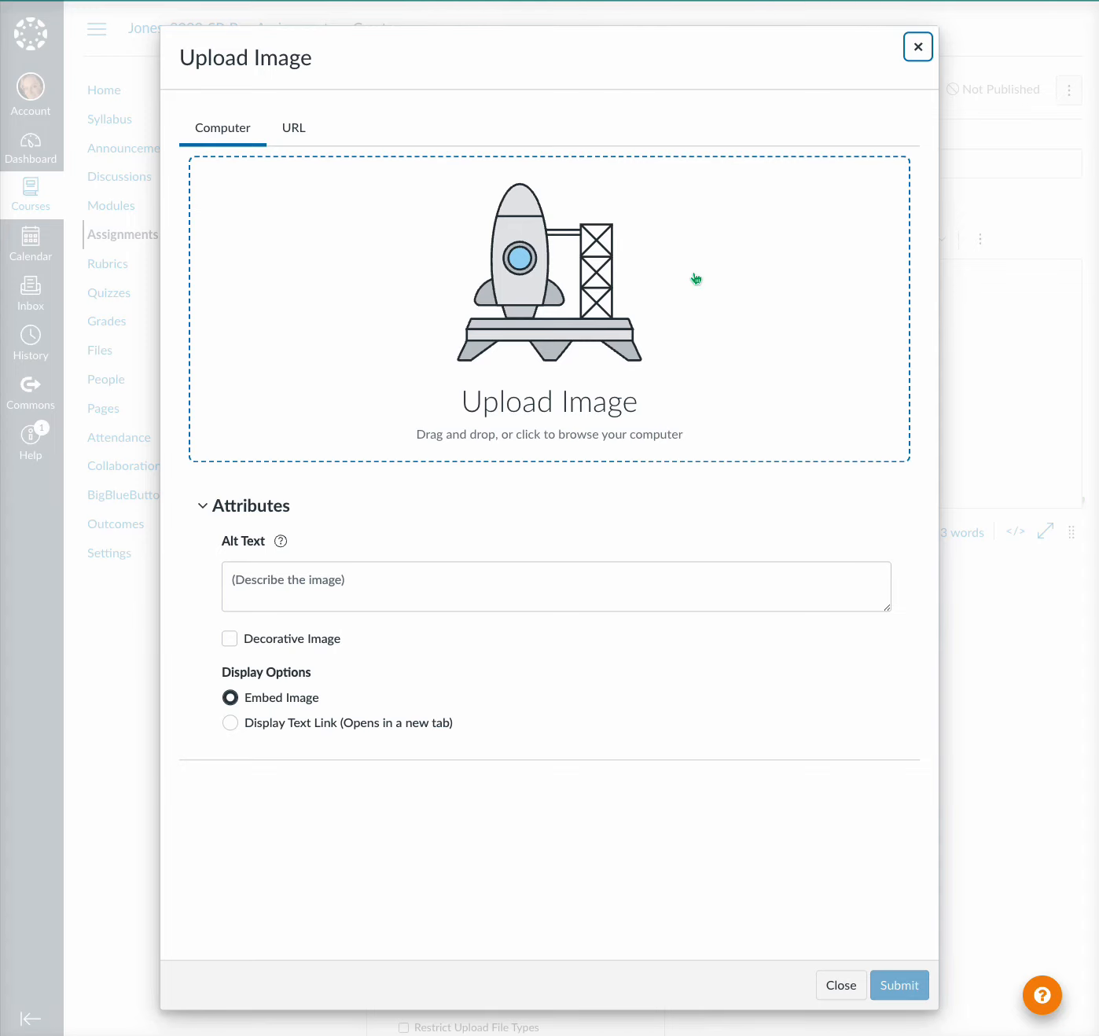
pyautogui.moveTo(695, 278); pyautogui.dragTo(594, 382)
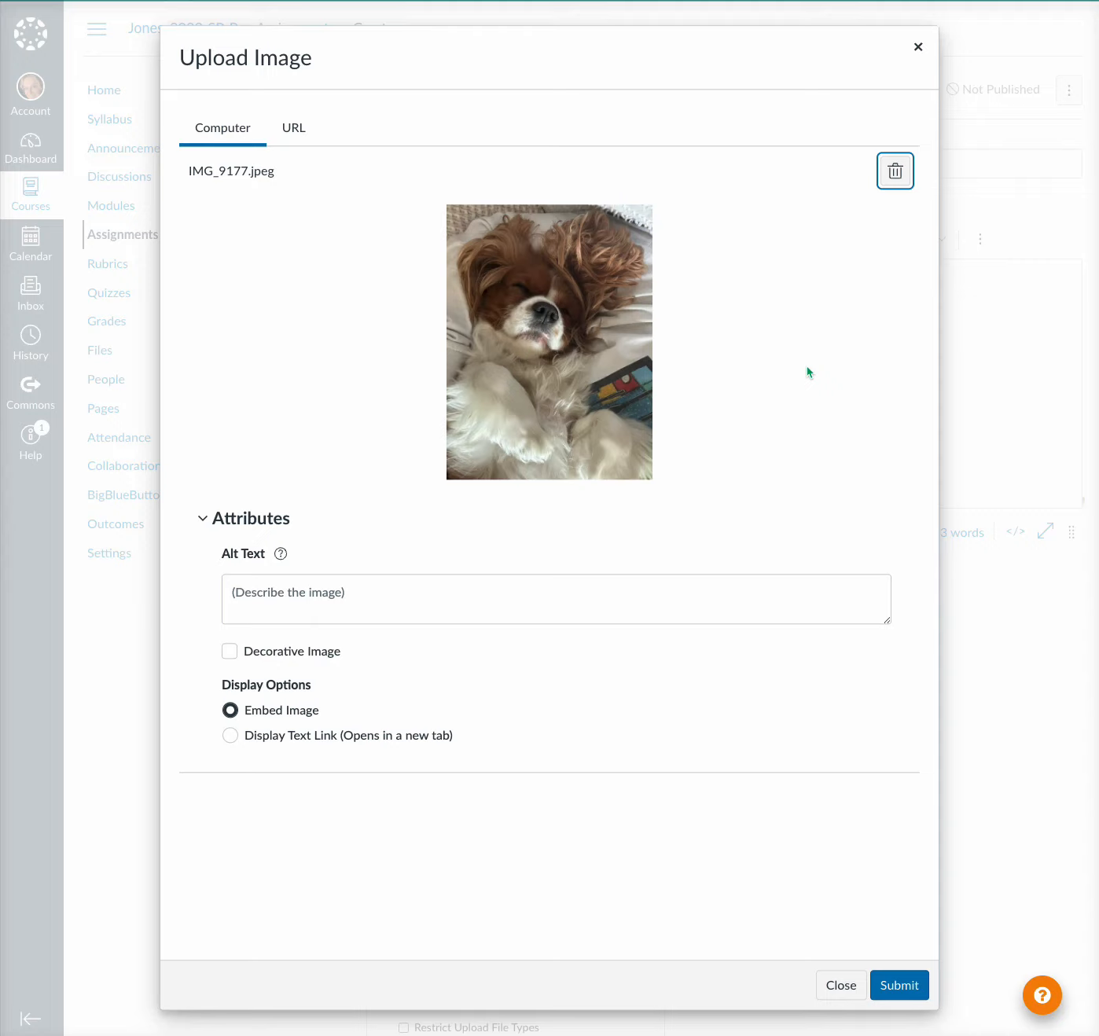
# Step: Embed the image as decorative, after entering the alt text "My dog Bailey-Cavalier King Charles Spaniel"
pyautogui.click(340, 591)
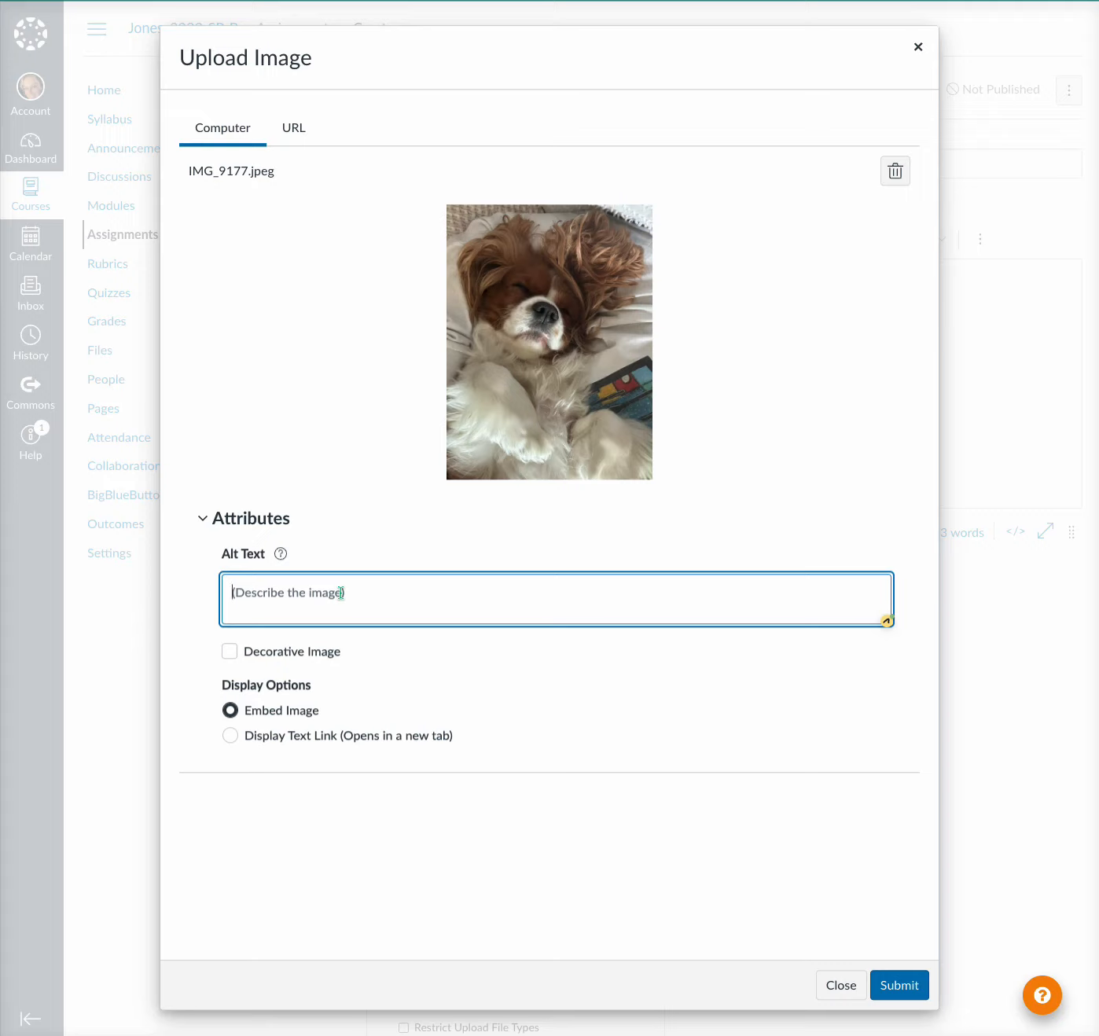
pyautogui.write('My dog ')
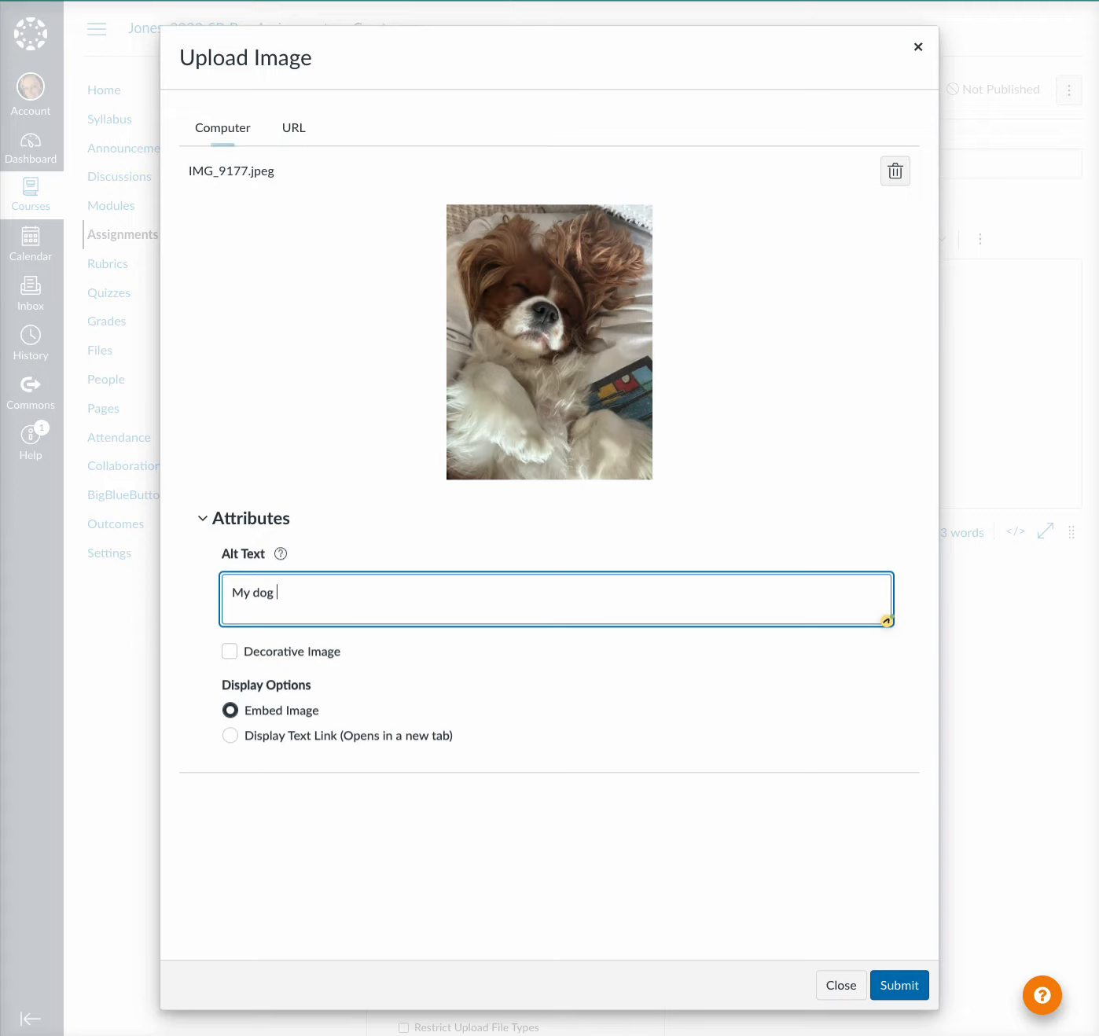
pyautogui.write('Bailey-Cavalier King Charles Spaniel')
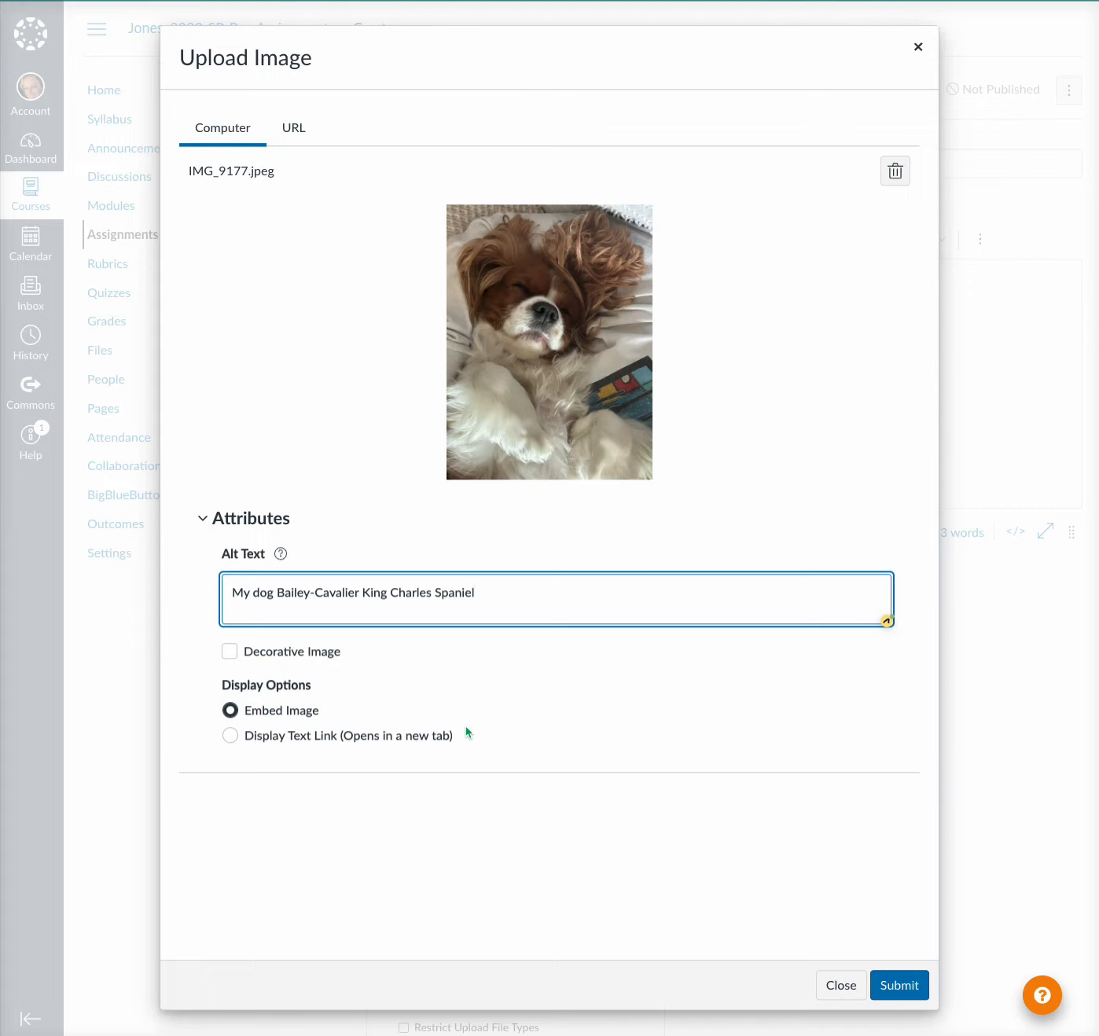
pyautogui.click(685, 439)
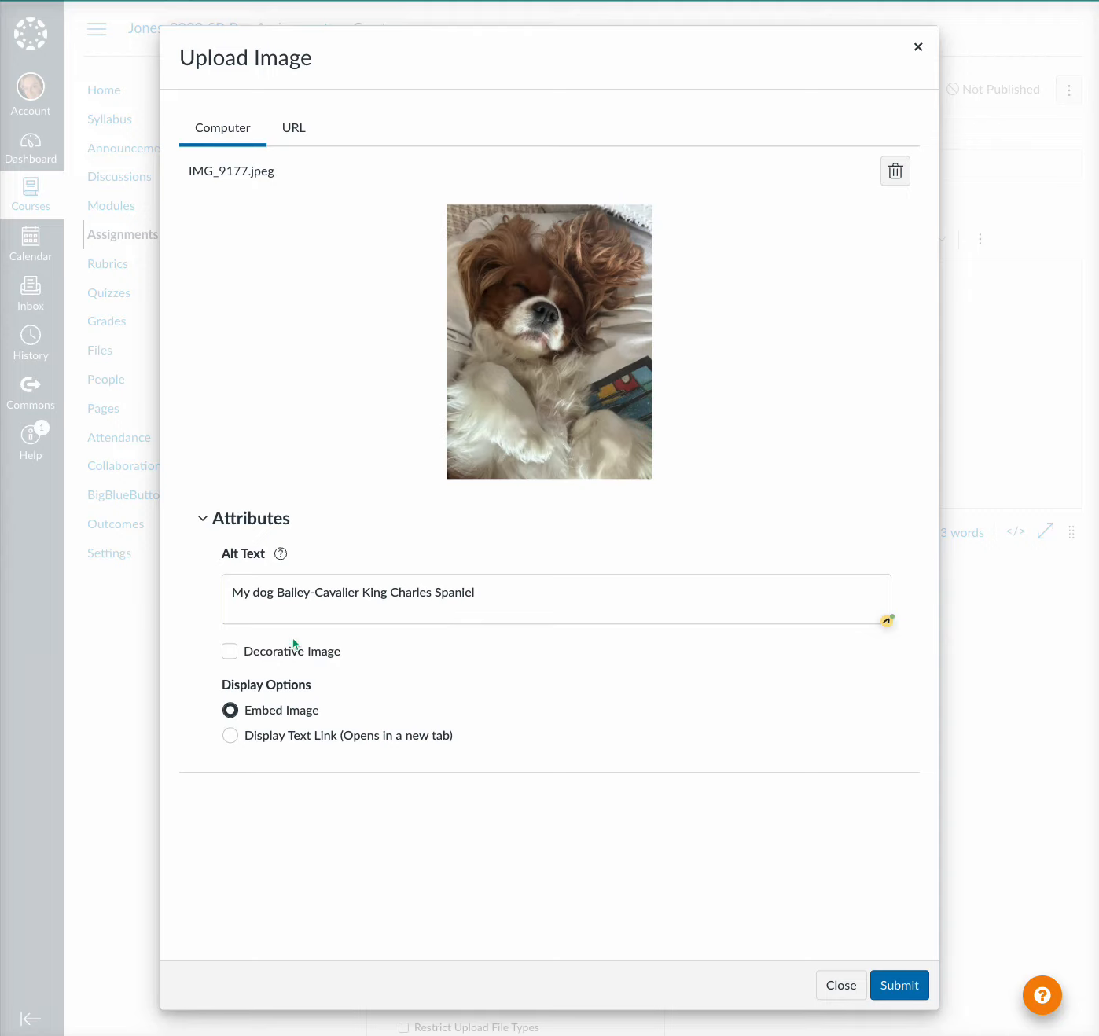
pyautogui.click(229, 653)
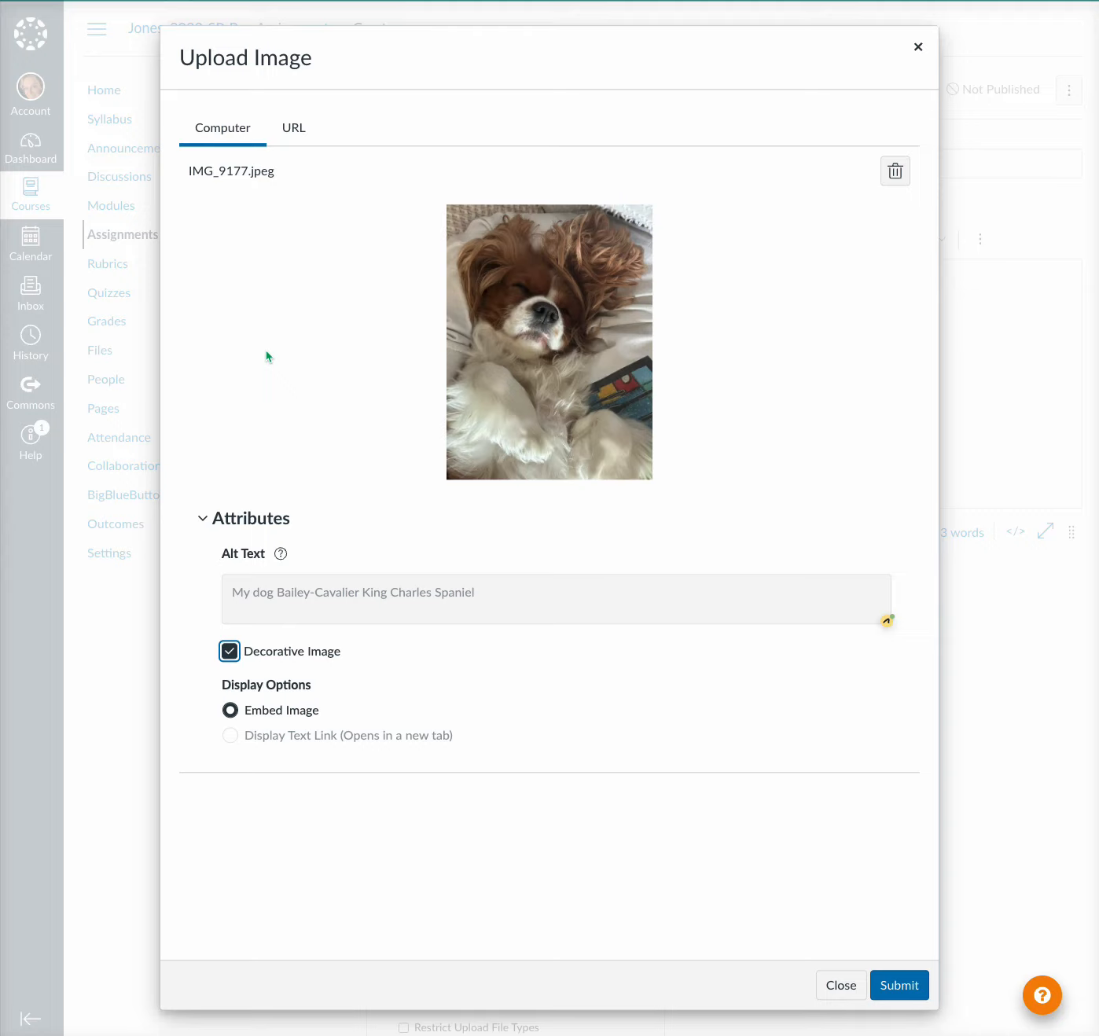
pyautogui.click(895, 987)
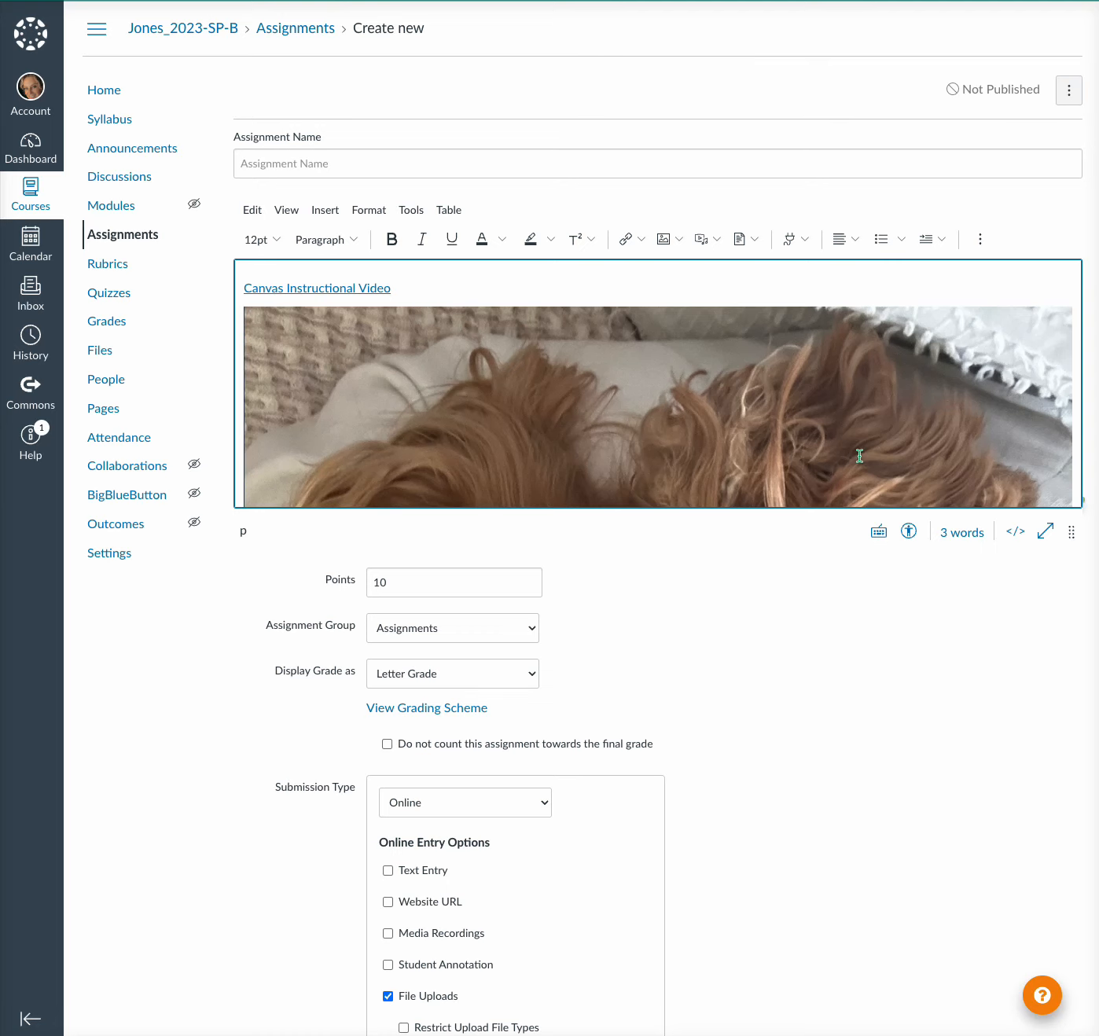
pyautogui.scroll(-5, 859, 452)
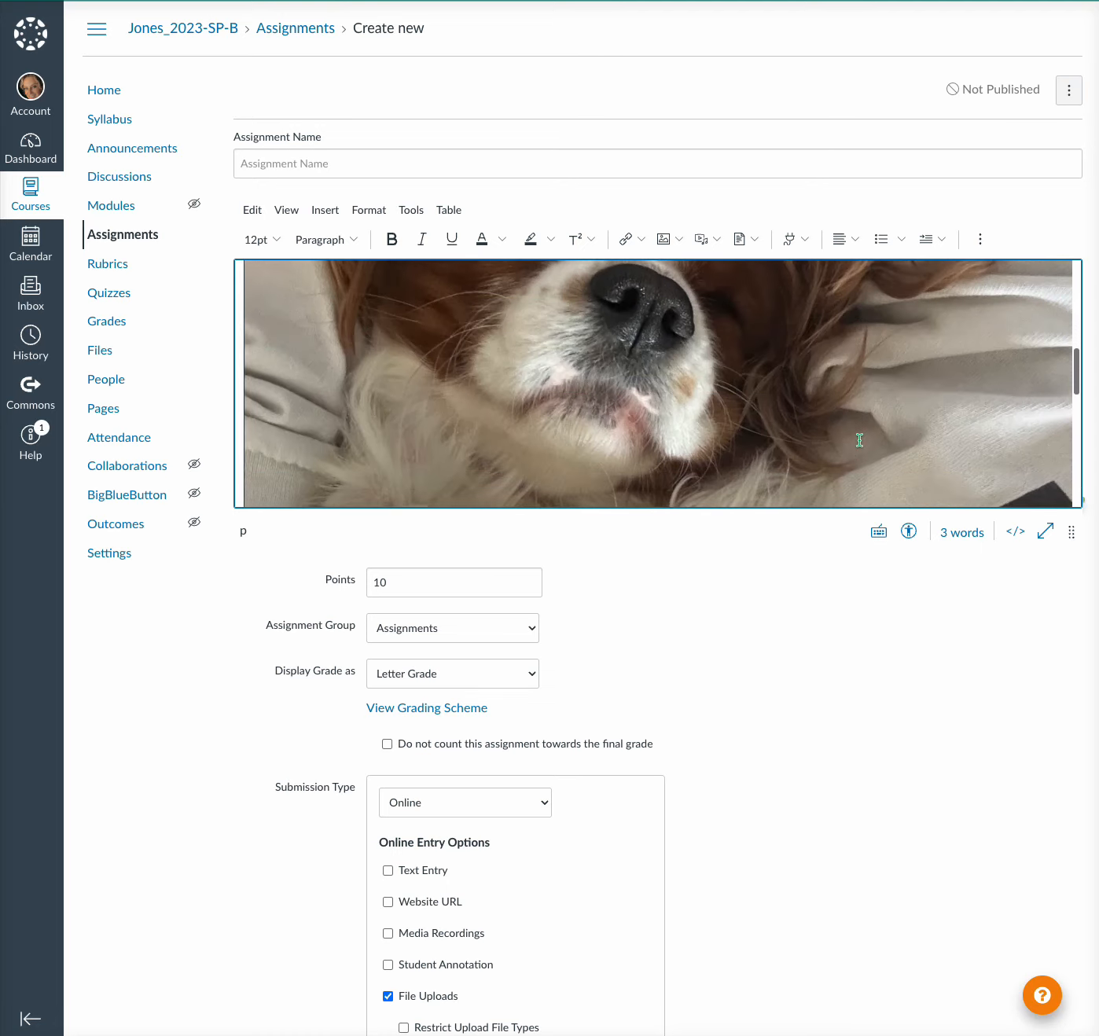
pyautogui.scroll(-1, 860, 442)
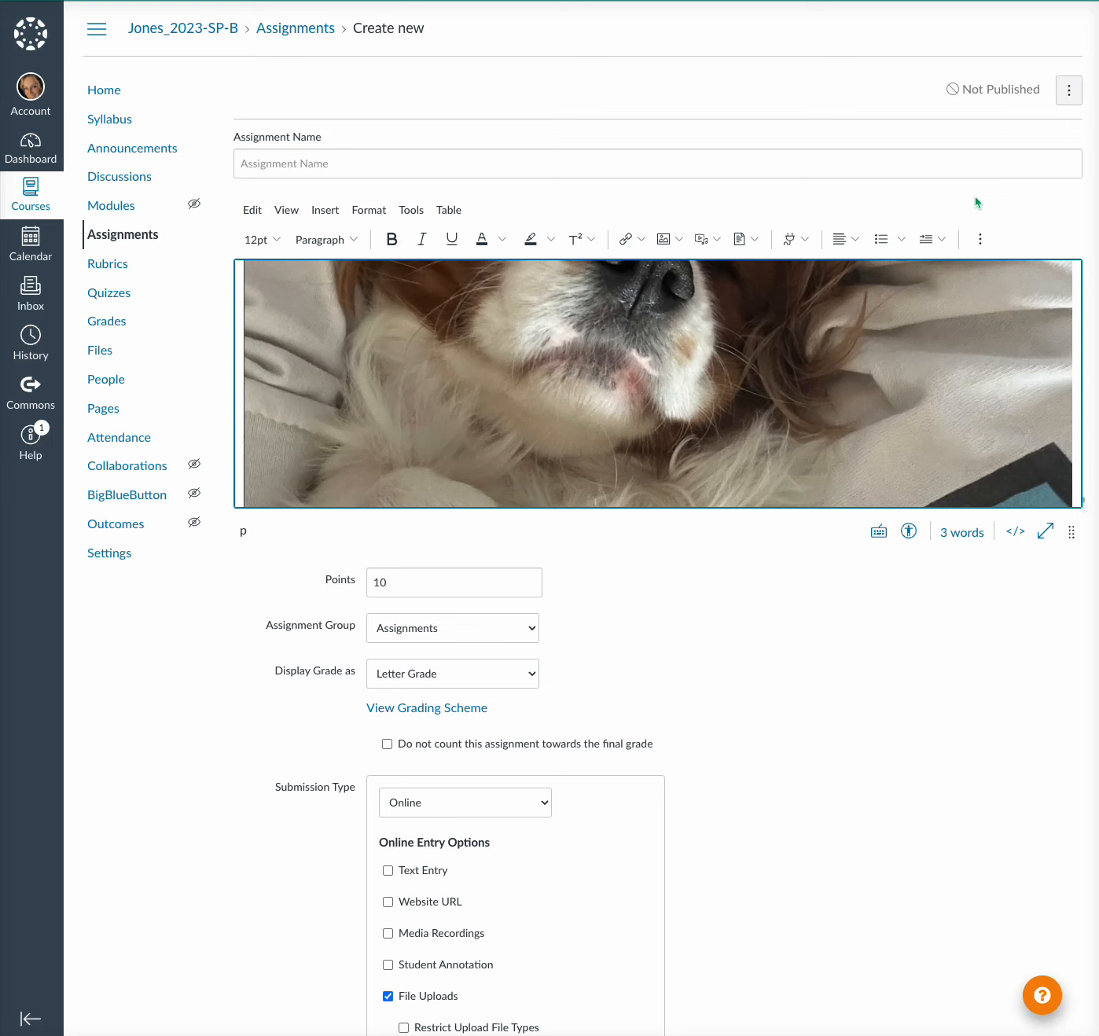
pyautogui.click(497, 239)
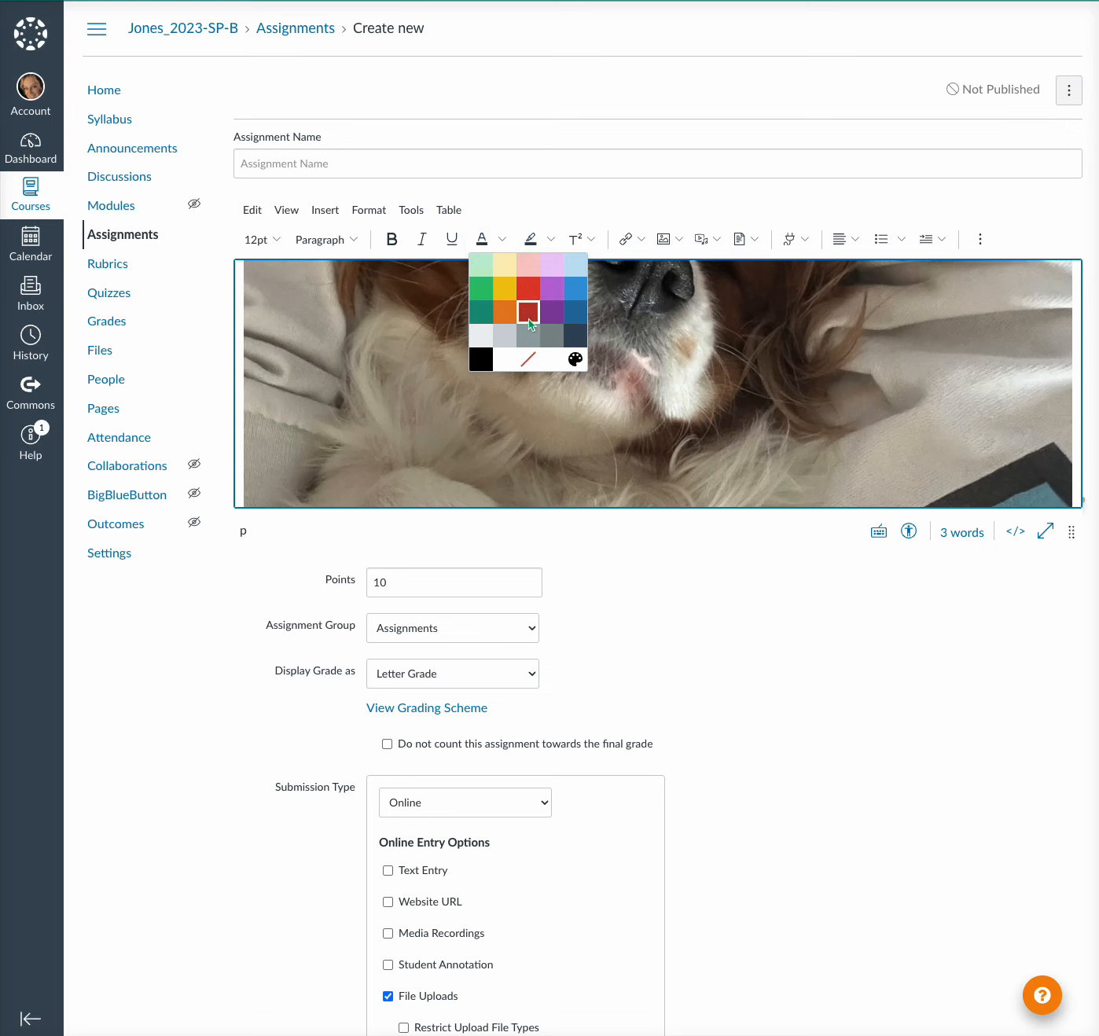
pyautogui.click(274, 239)
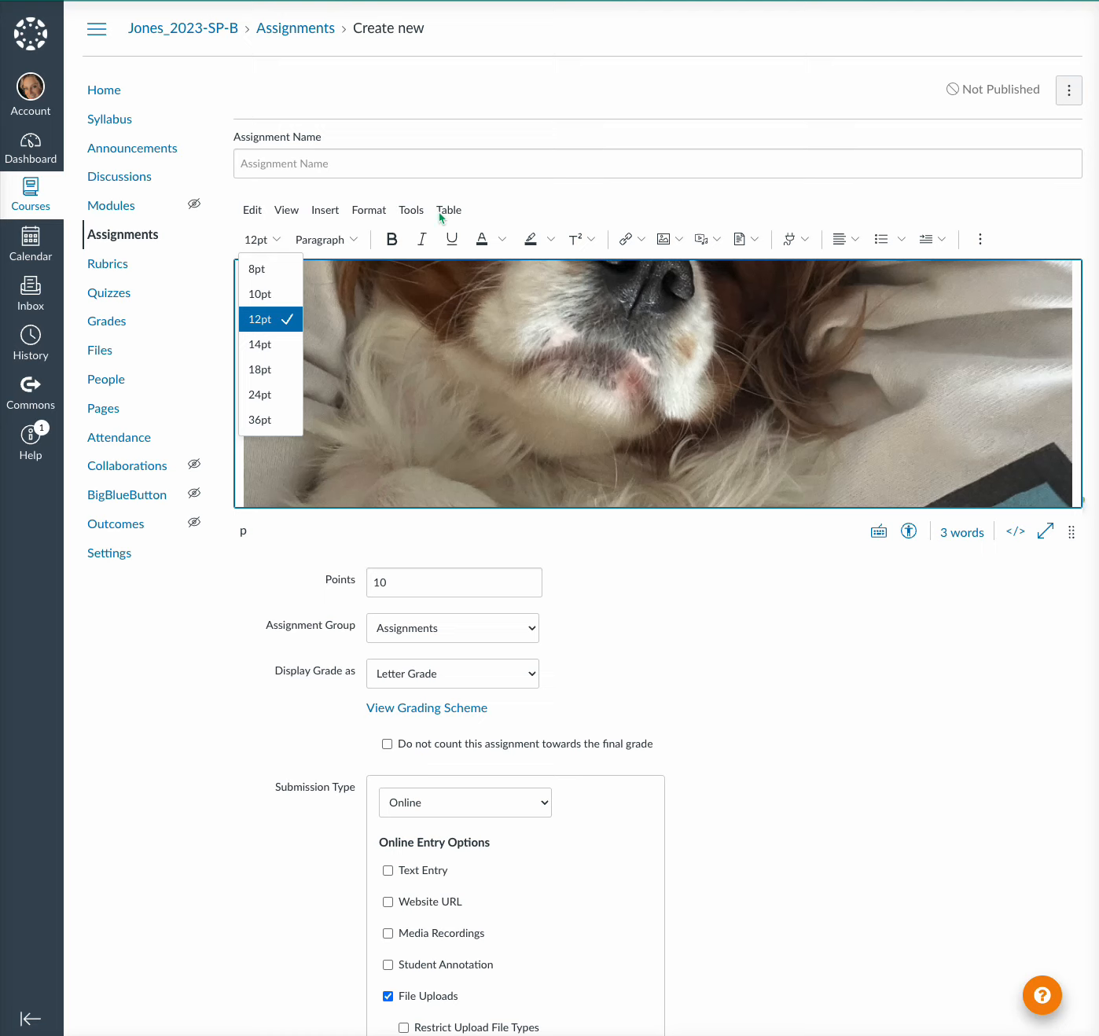
# Step: Turn on bold, italic and underline formatting in the assignment description
pyautogui.click(397, 238)
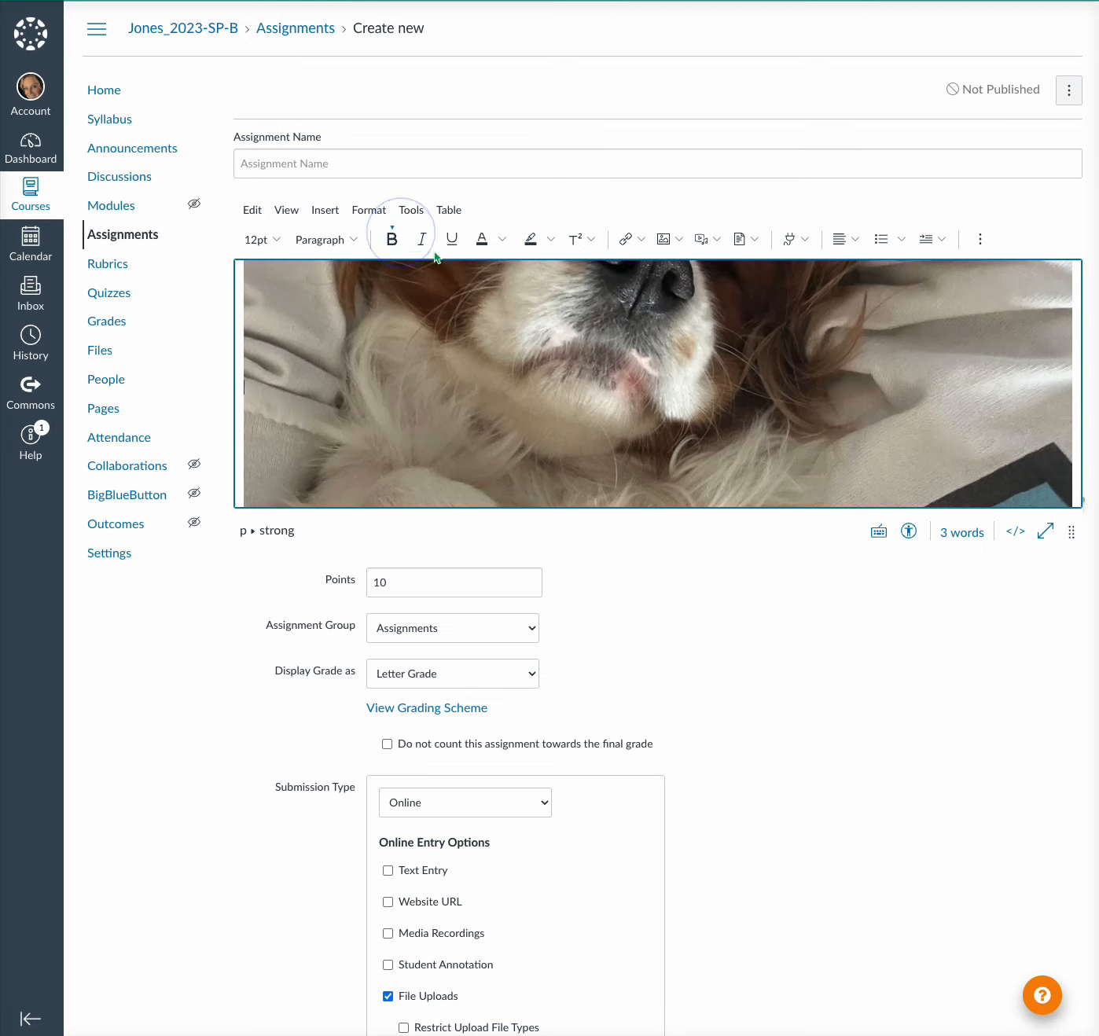
pyautogui.click(421, 239)
pyautogui.click(453, 244)
# Step: Run the accessibility checker on the assignment description and close its report
pyautogui.click(909, 531)
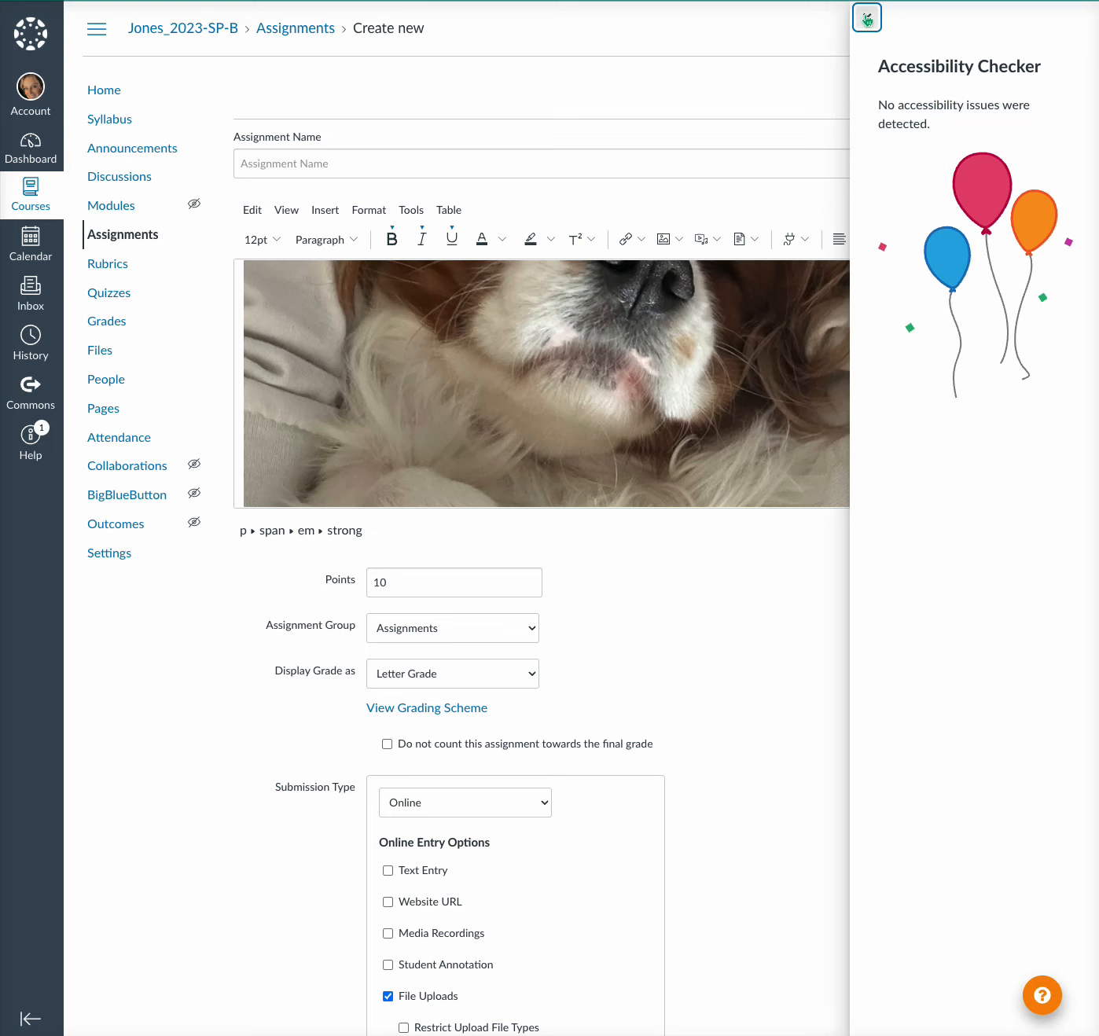
pyautogui.click(866, 17)
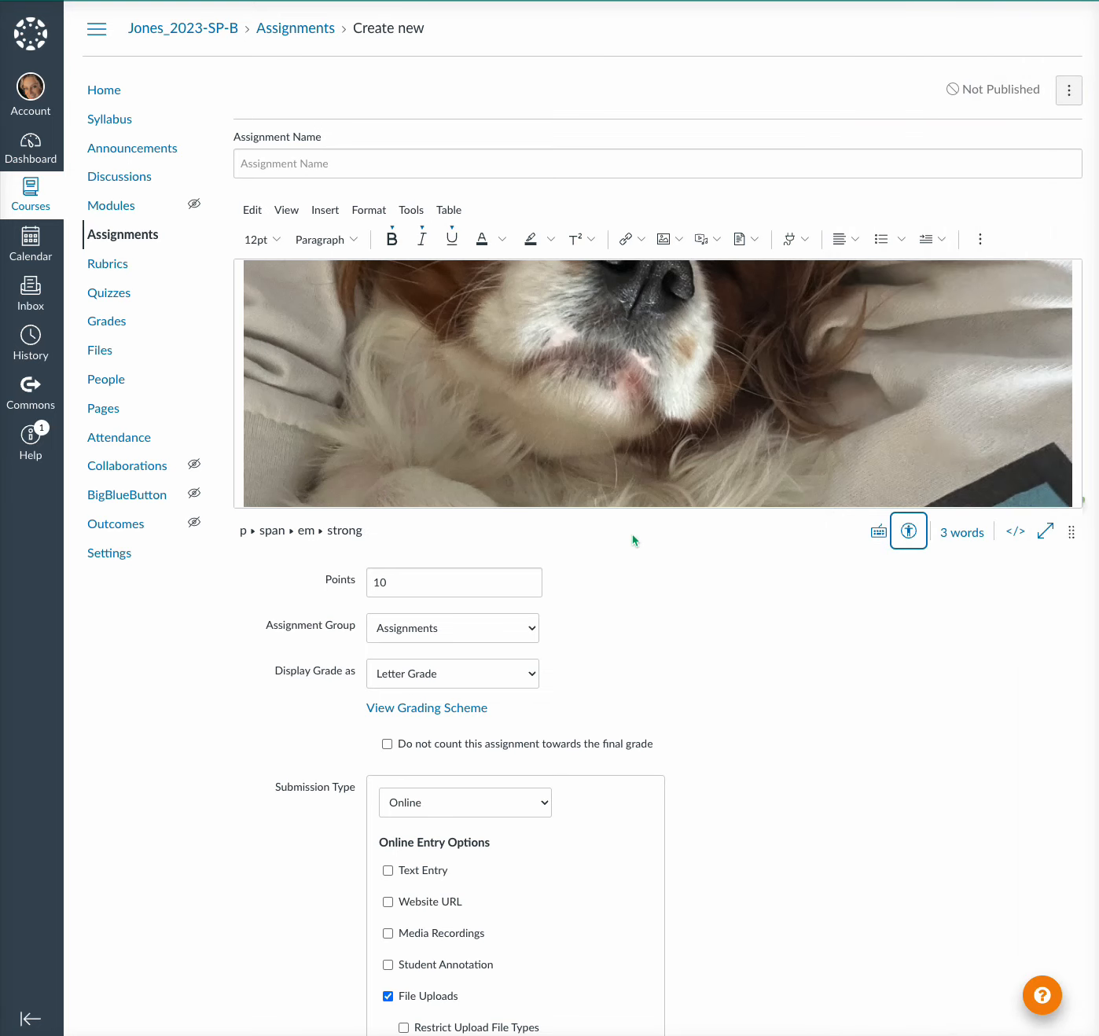